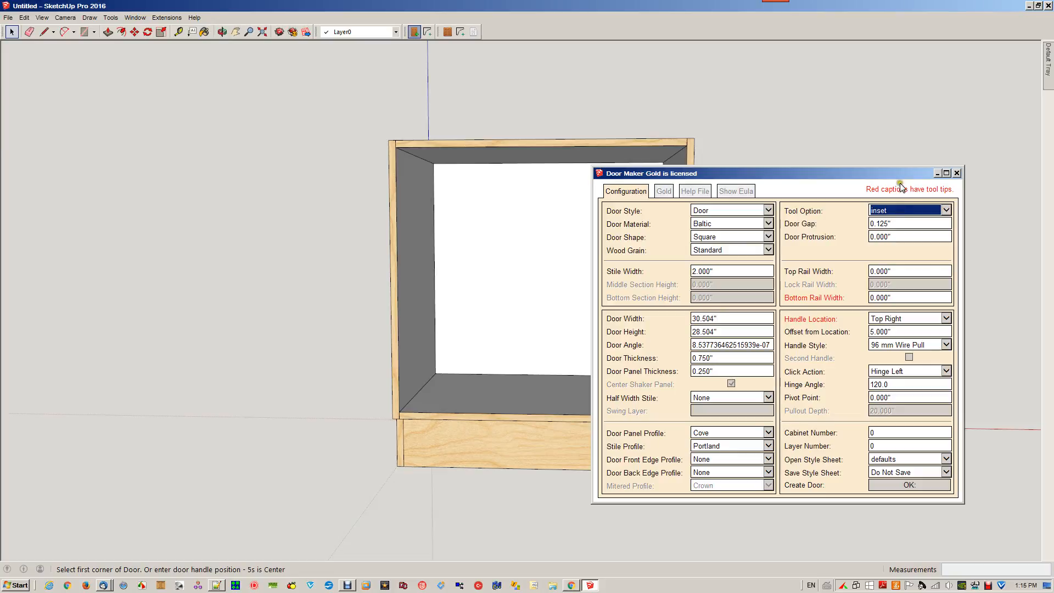
Create an inset Baltic door with a 0.125" gap between the opposite corners of the cabinet opening
drag(904, 174, 945, 258)
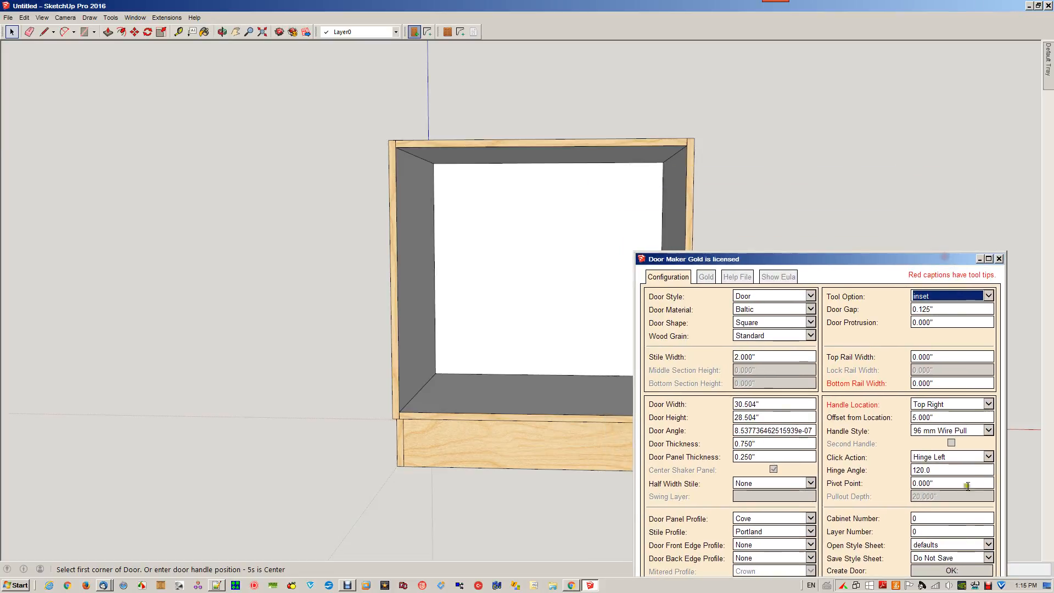
click(952, 571)
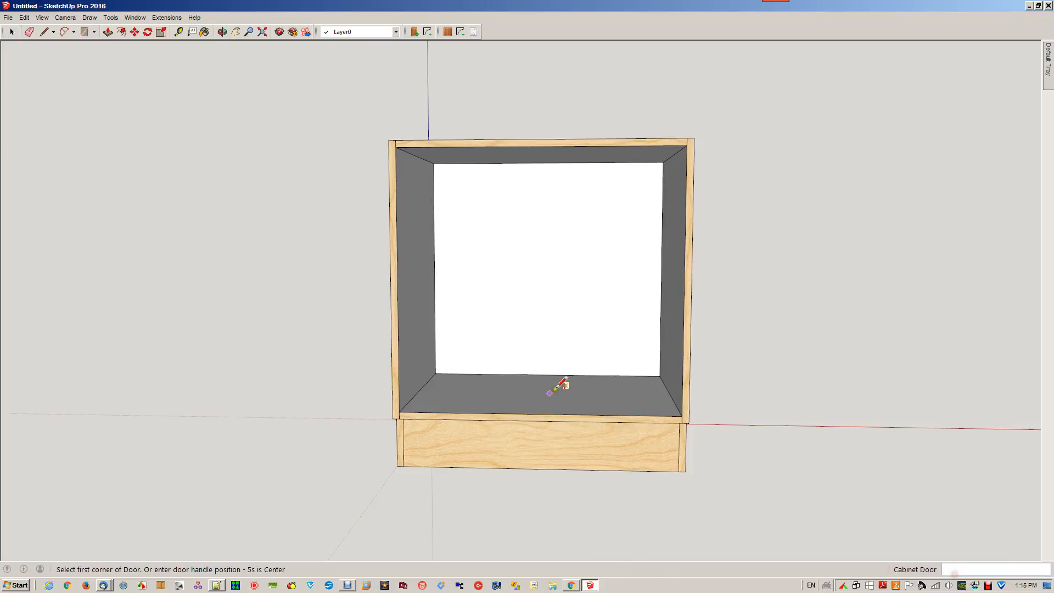
click(399, 411)
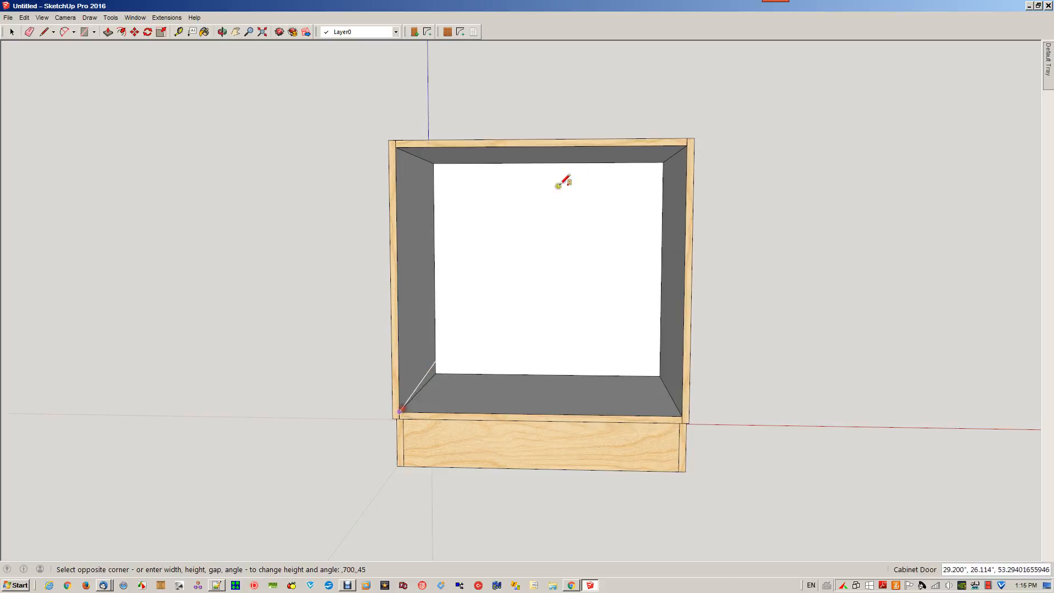
click(687, 146)
Measure the bottom and side gaps between the inset door and the cabinet at the door's lower-left corner
scroll(401, 412, up, 6)
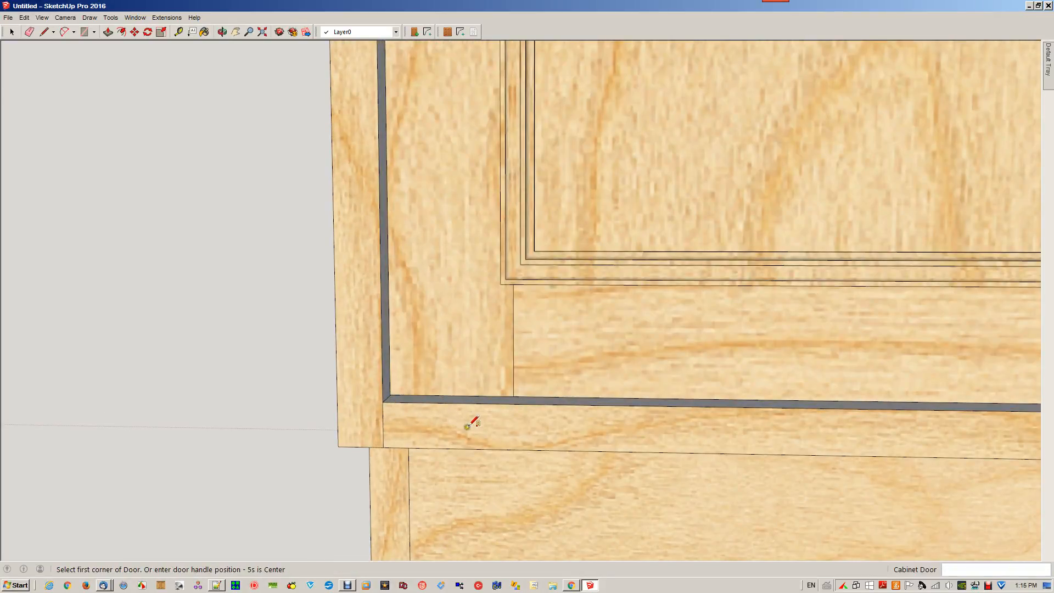
middle_drag(471, 423, 848, 351)
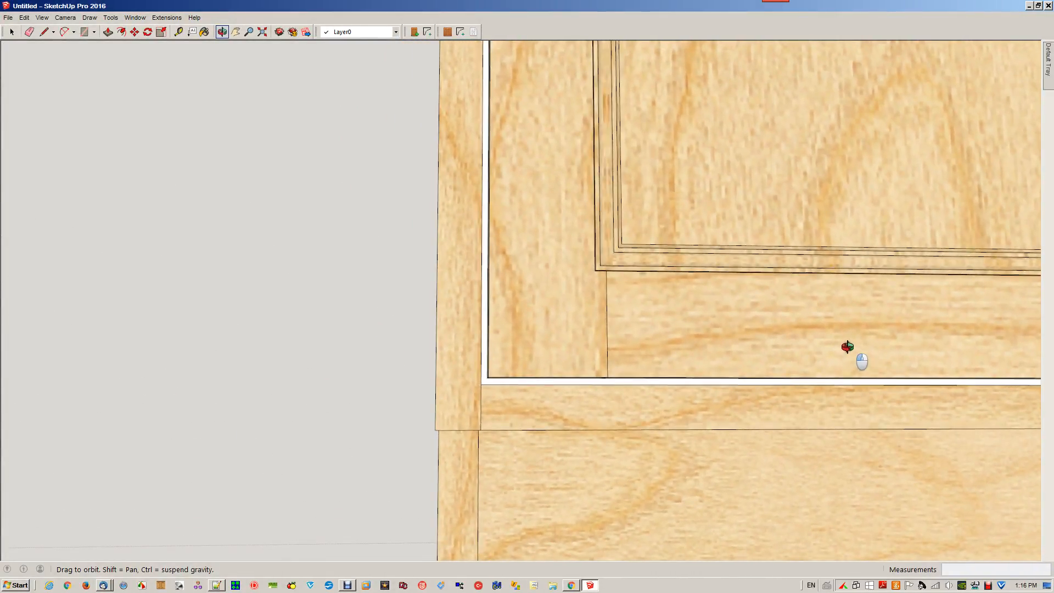
key(t)
click(518, 377)
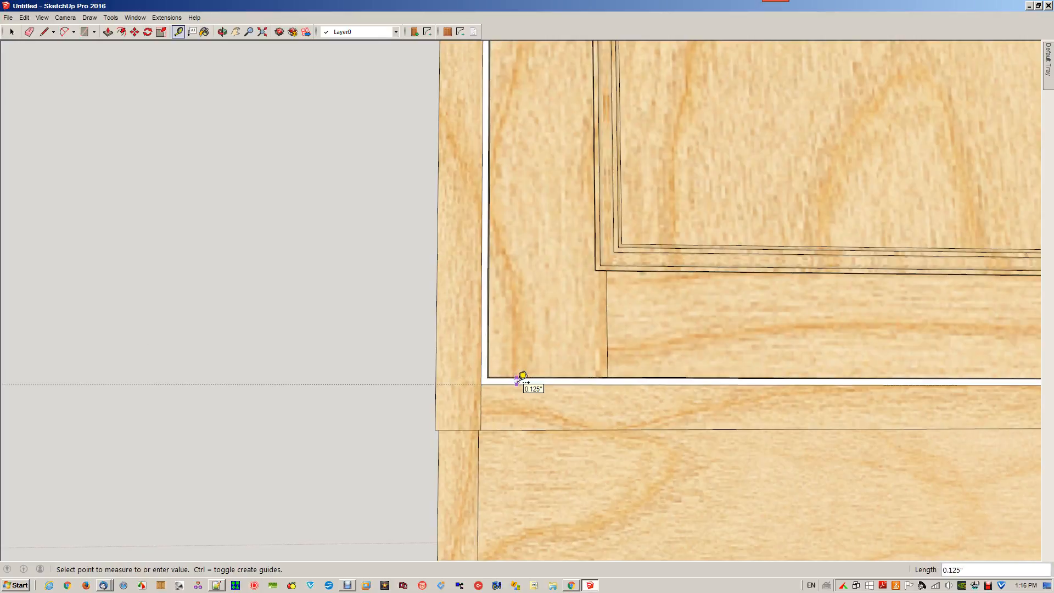
key(Escape)
click(481, 352)
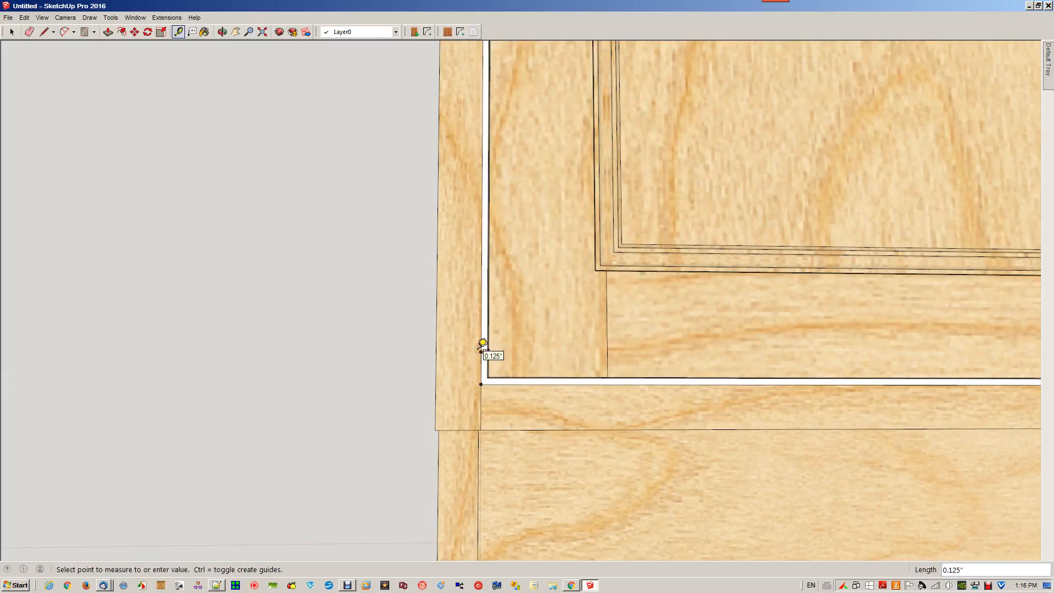
key(Escape)
Measure the side and top gaps between the inset door and the cabinet near the handle corner
scroll(505, 404, down, 5)
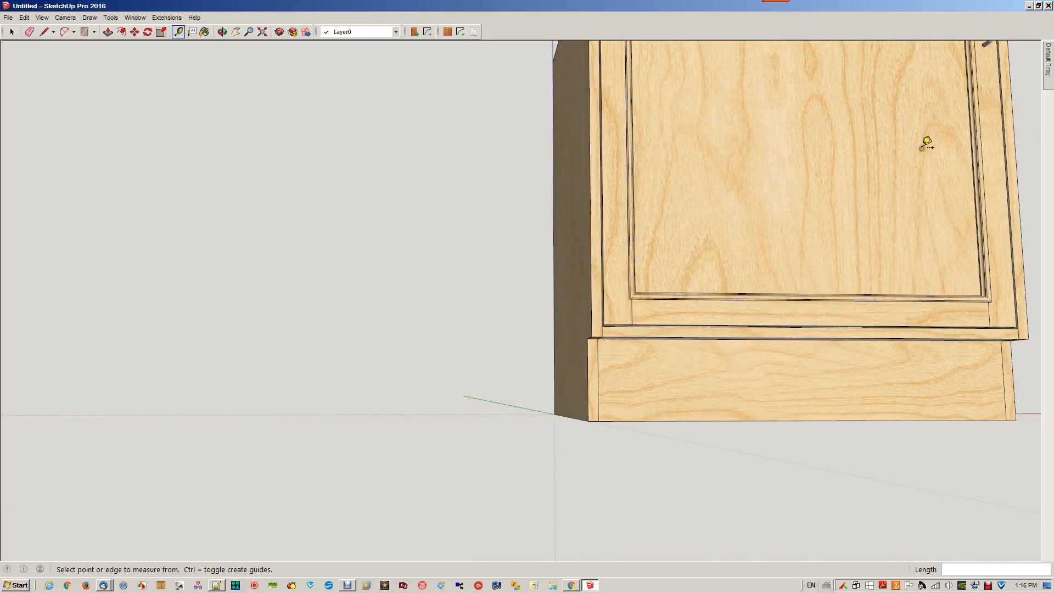
middle_drag(926, 143, 773, 304)
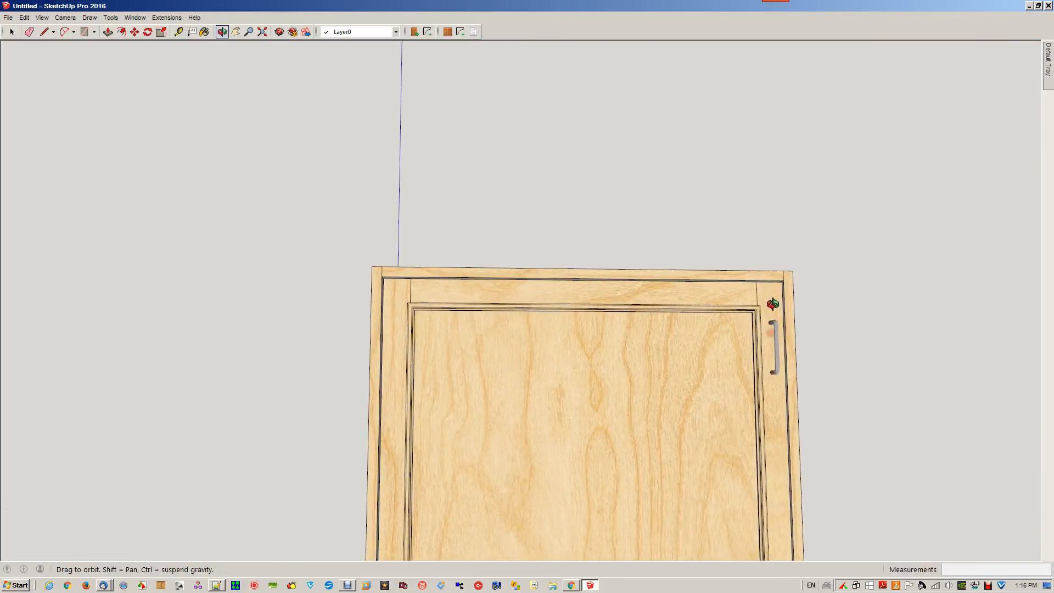
scroll(773, 304, up, 8)
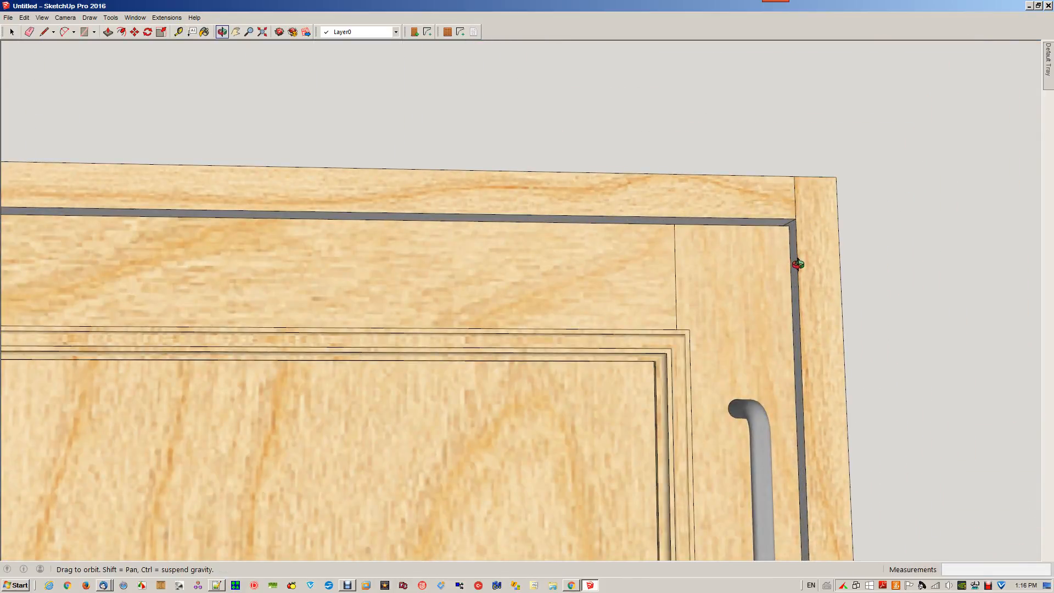
key(t)
click(791, 255)
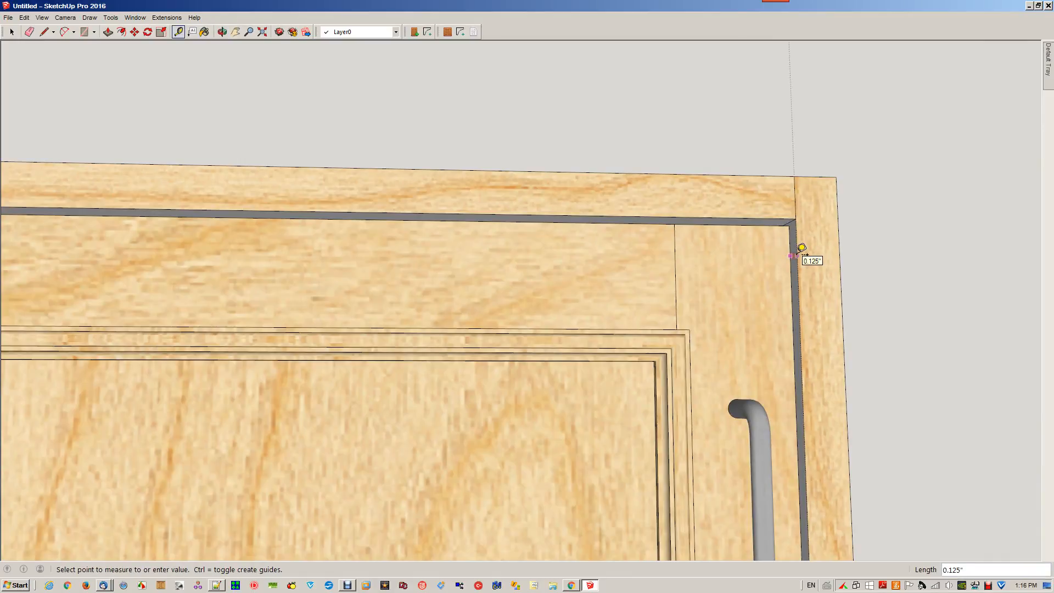
key(Escape)
click(773, 225)
key(Escape)
Delete the inset door from the cabinet
scroll(775, 214, down, 10)
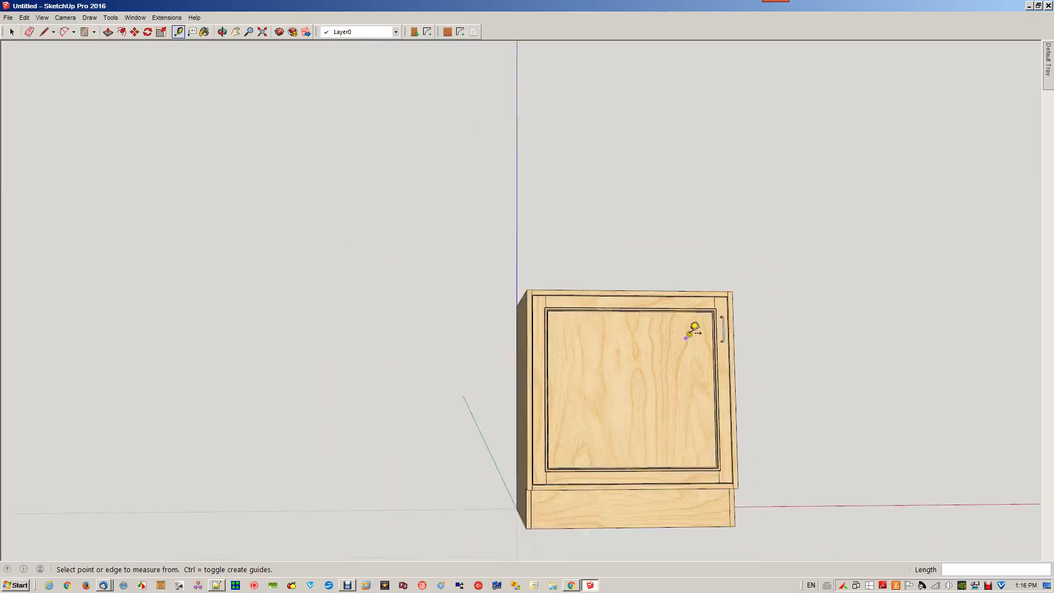
key(space)
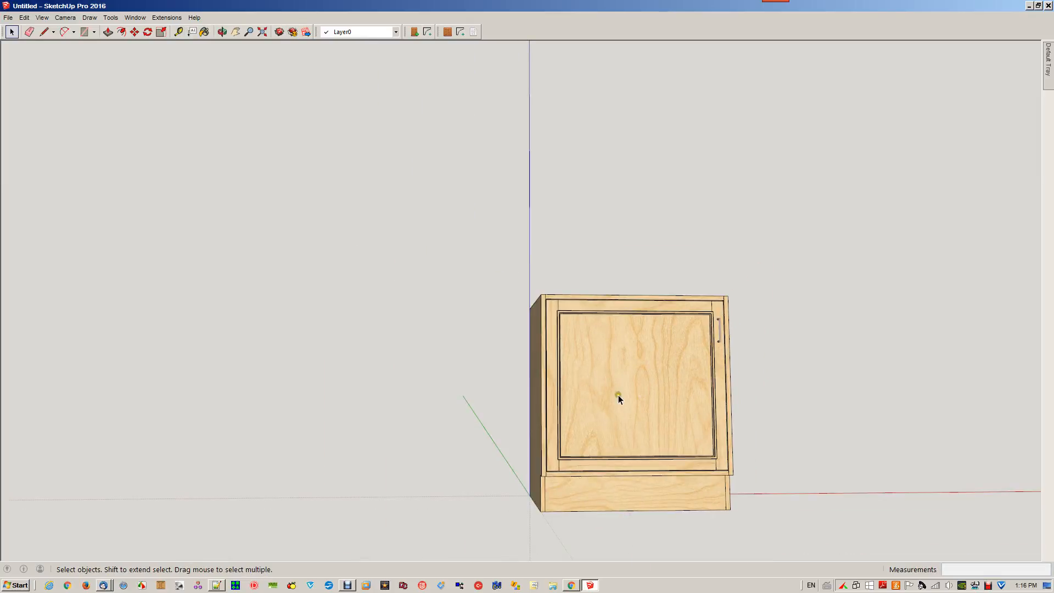
click(606, 377)
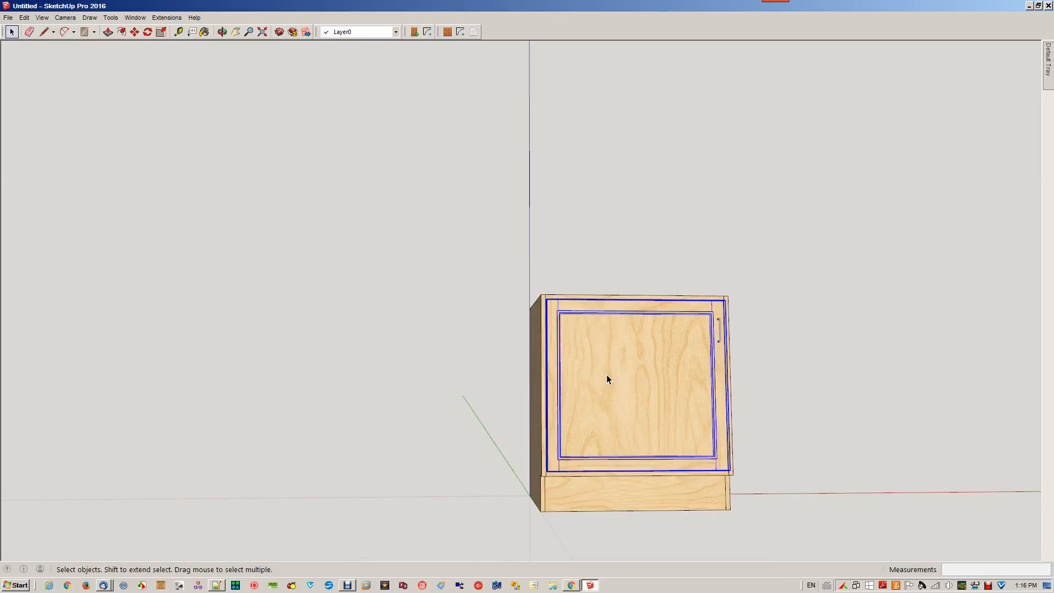
key(Delete)
Set the door tool option to overlay and confirm the door configuration
click(414, 32)
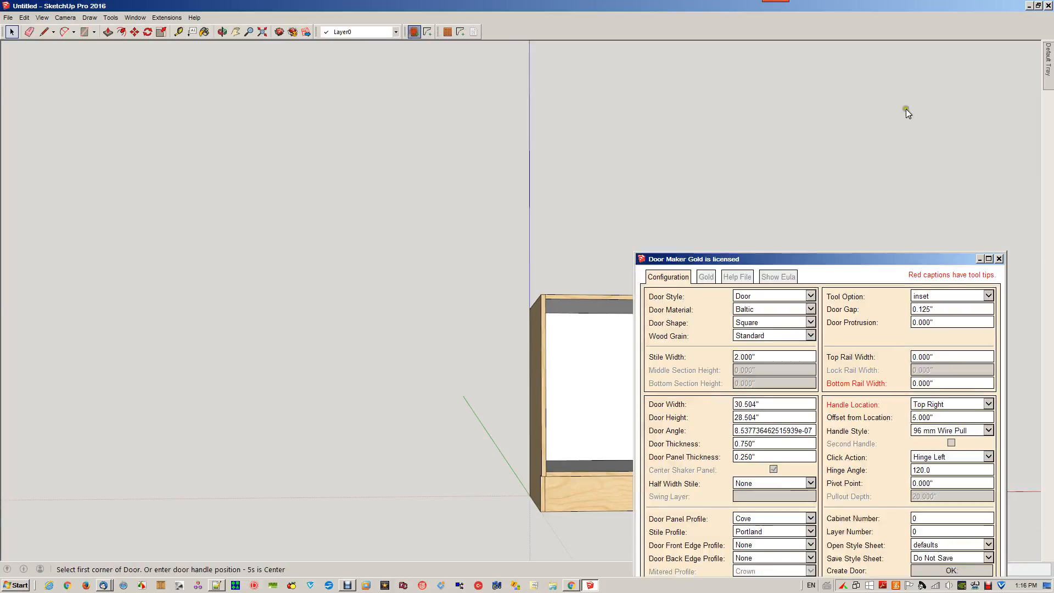
click(988, 296)
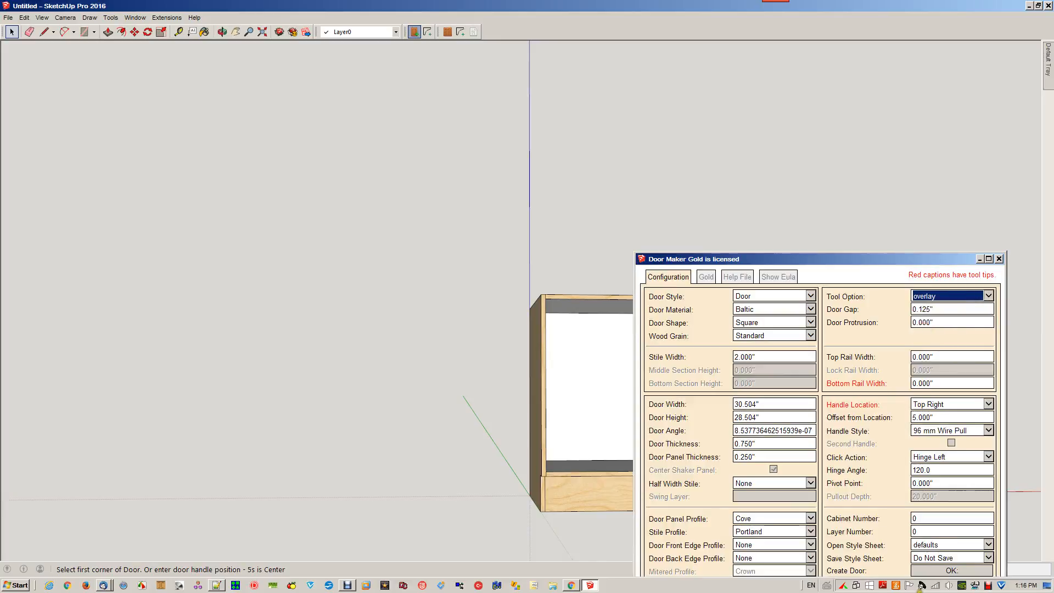
click(949, 571)
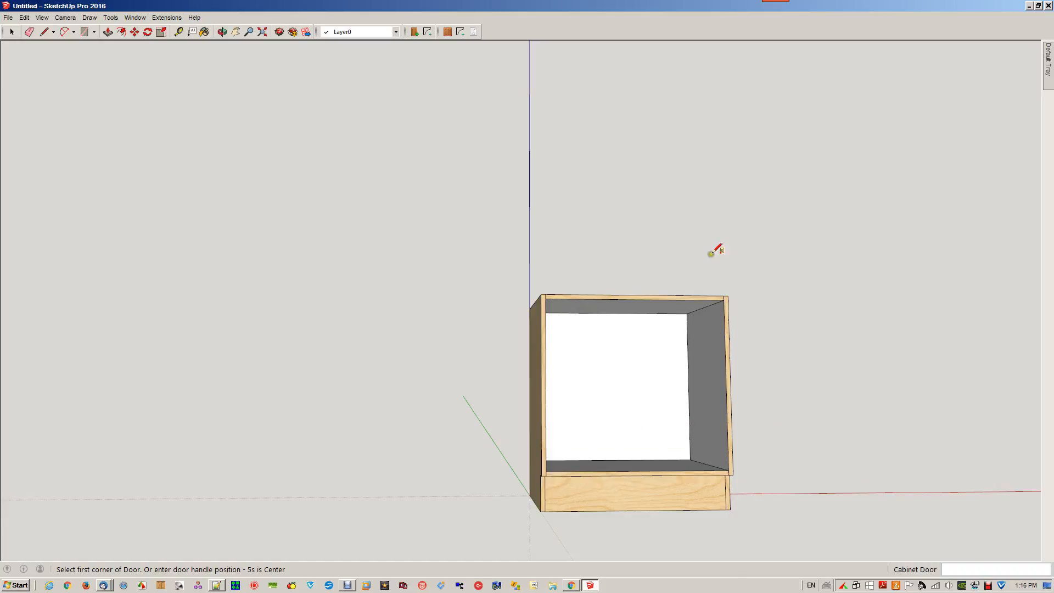
Create a 32" by 30" overlay door across the cabinet front, from its lower-left to its upper-right outer corner
click(414, 33)
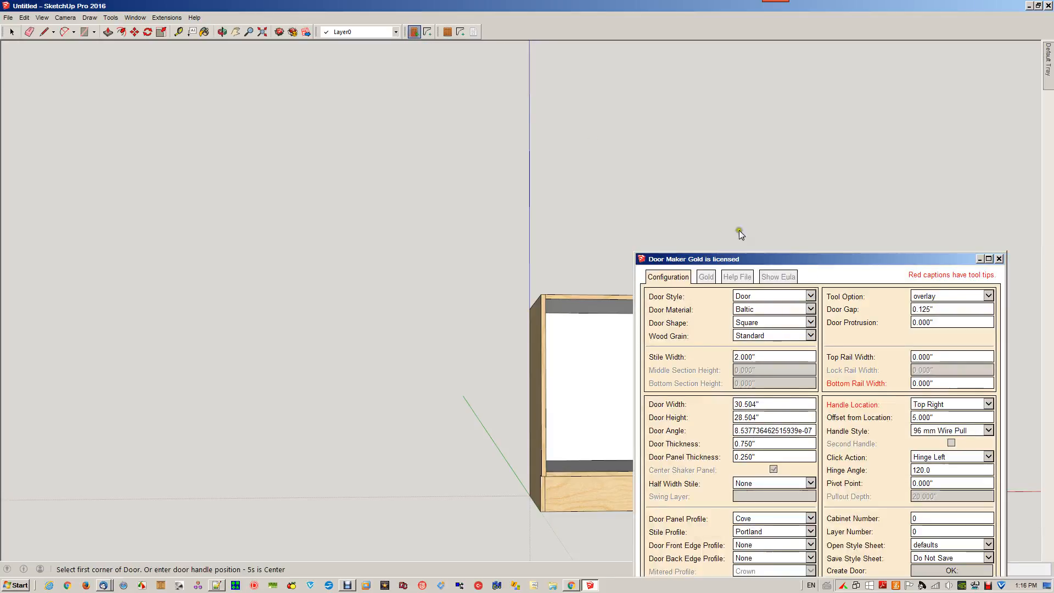
click(940, 322)
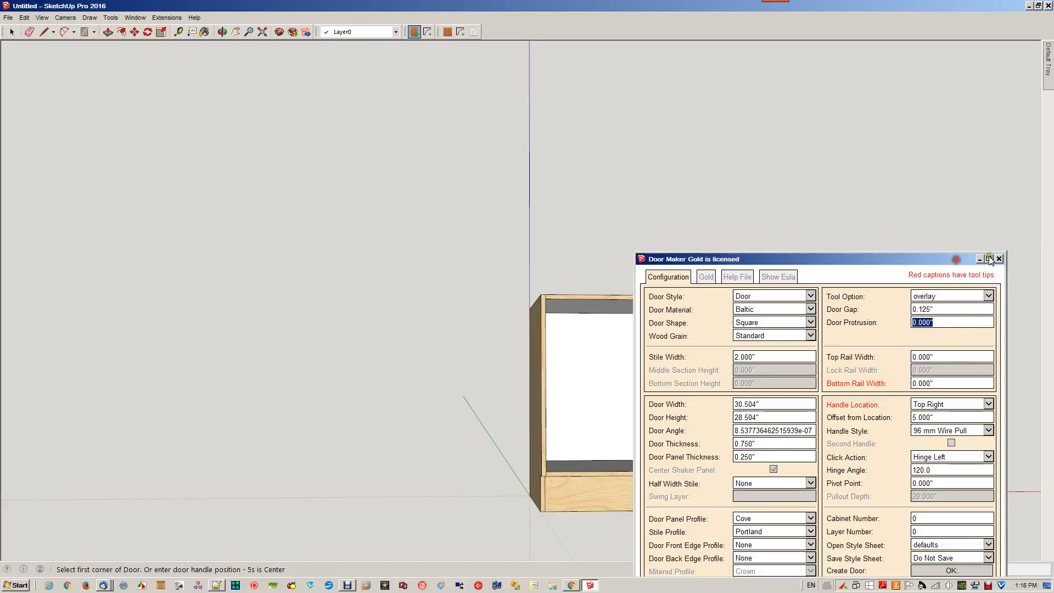
click(964, 297)
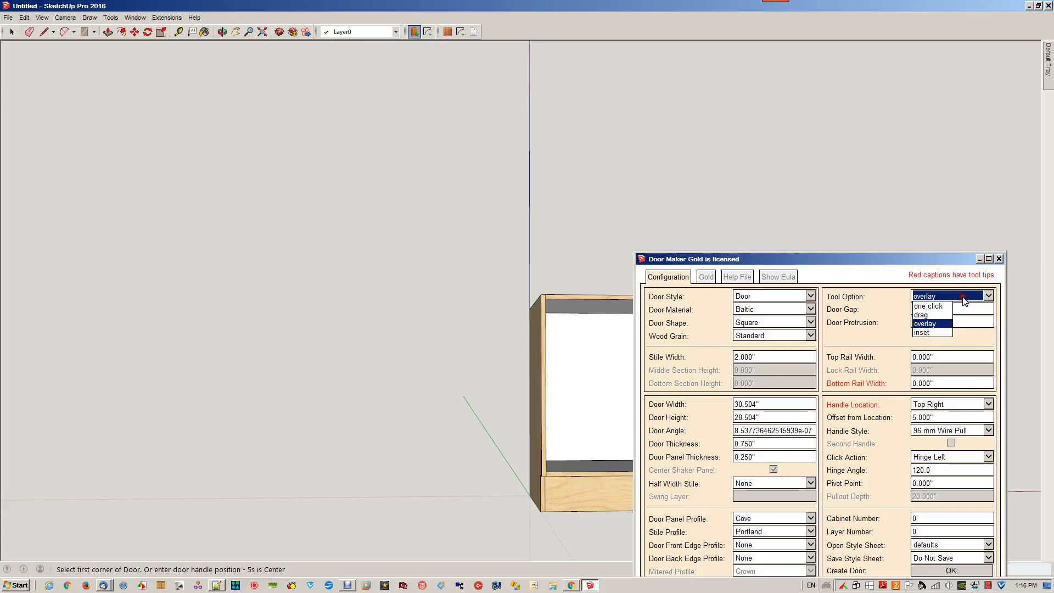
click(927, 324)
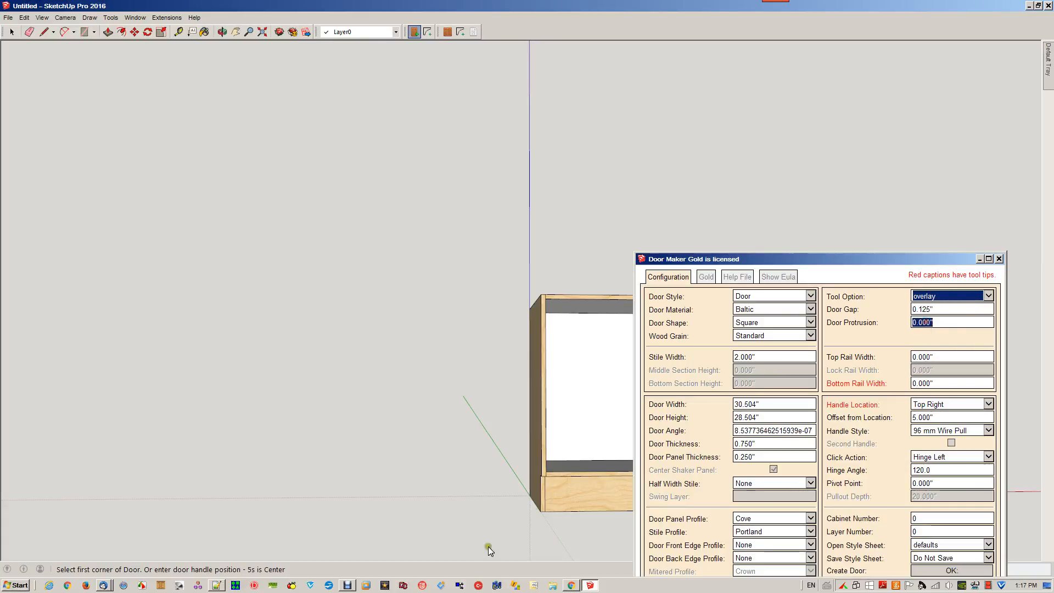
click(934, 574)
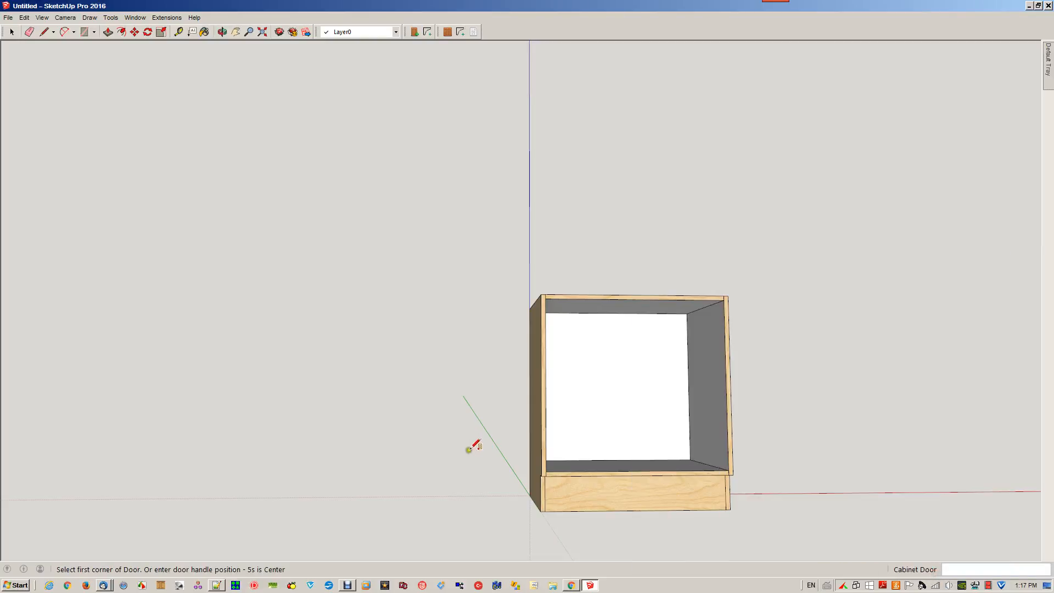
click(548, 470)
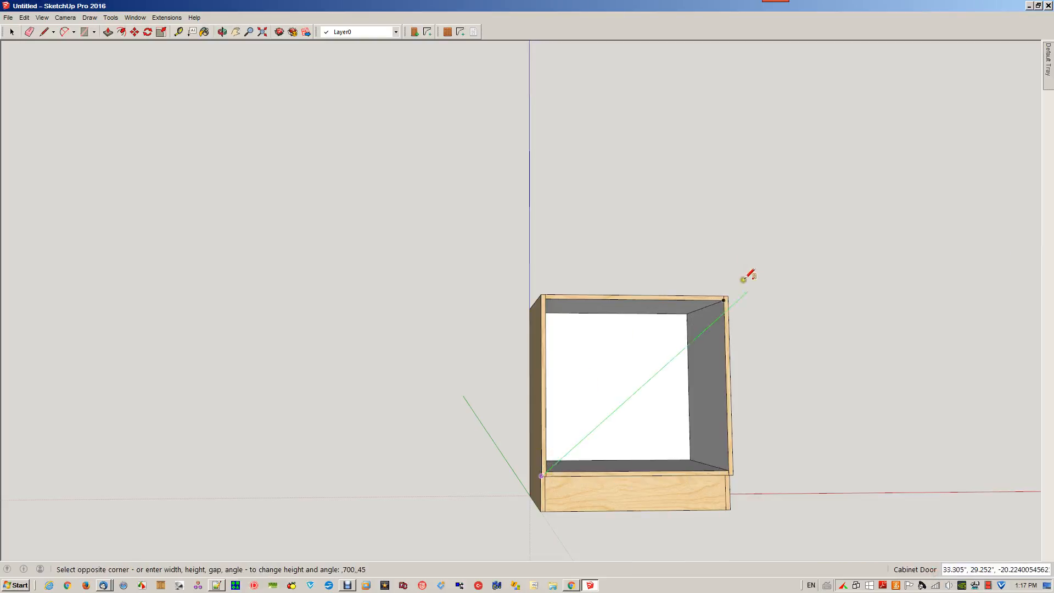
click(727, 296)
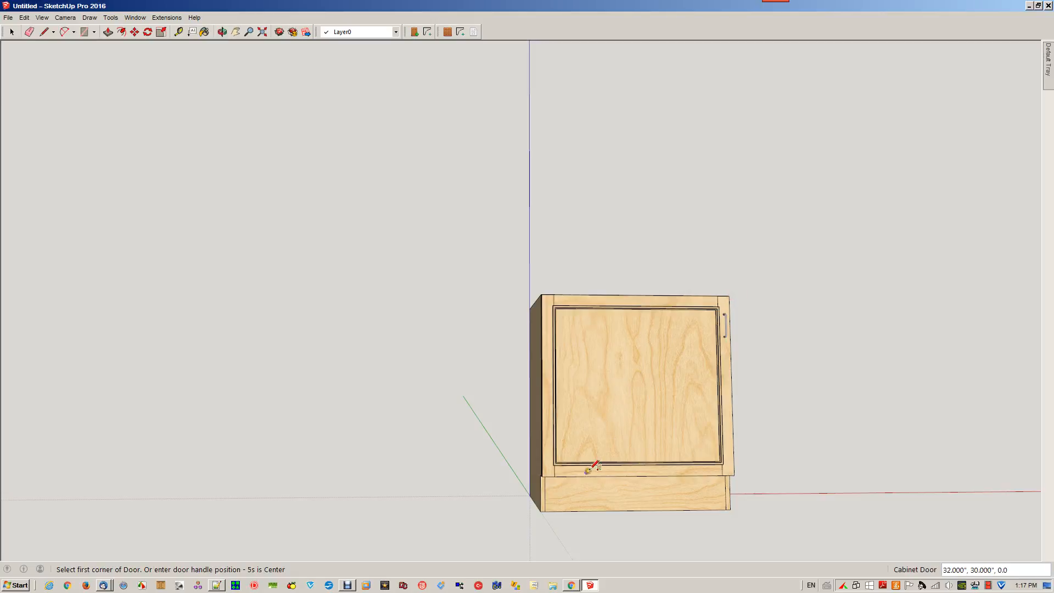
Measure from the cabinet's front edge to the back of the overlay door at the lower-left corner
scroll(586, 471, up, 5)
middle_drag(560, 502, 509, 459)
scroll(536, 425, up, 5)
right_click(476, 422)
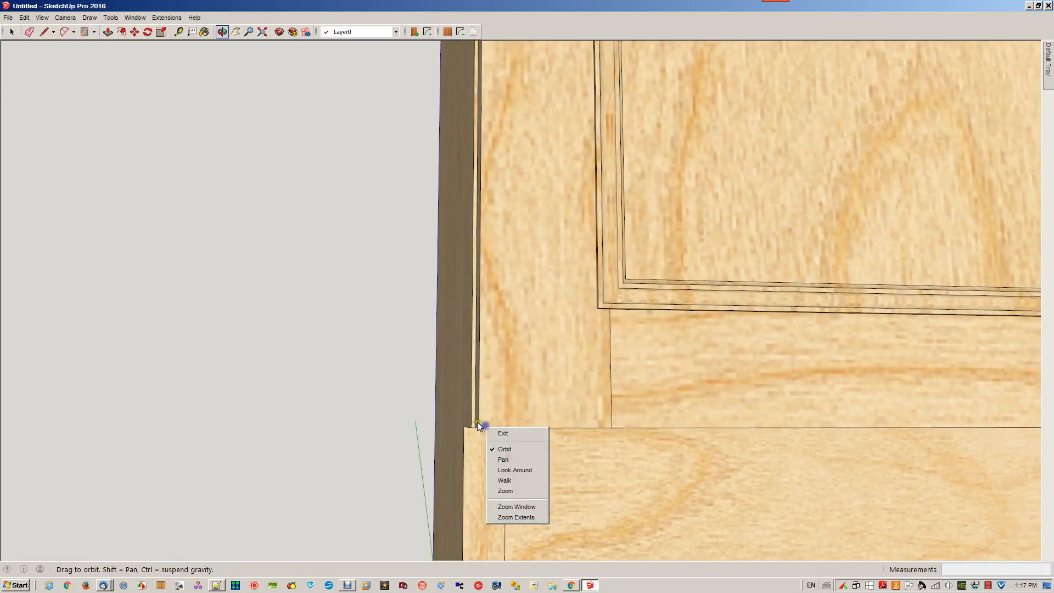
click(351, 396)
scroll(485, 428, up, 4)
scroll(485, 427, up, 2)
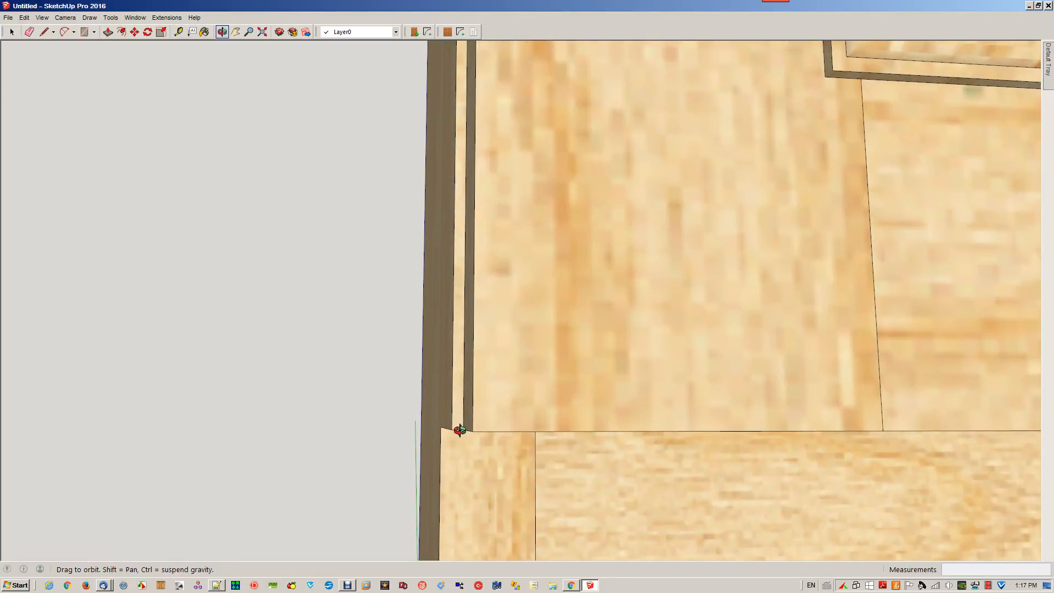
key(t)
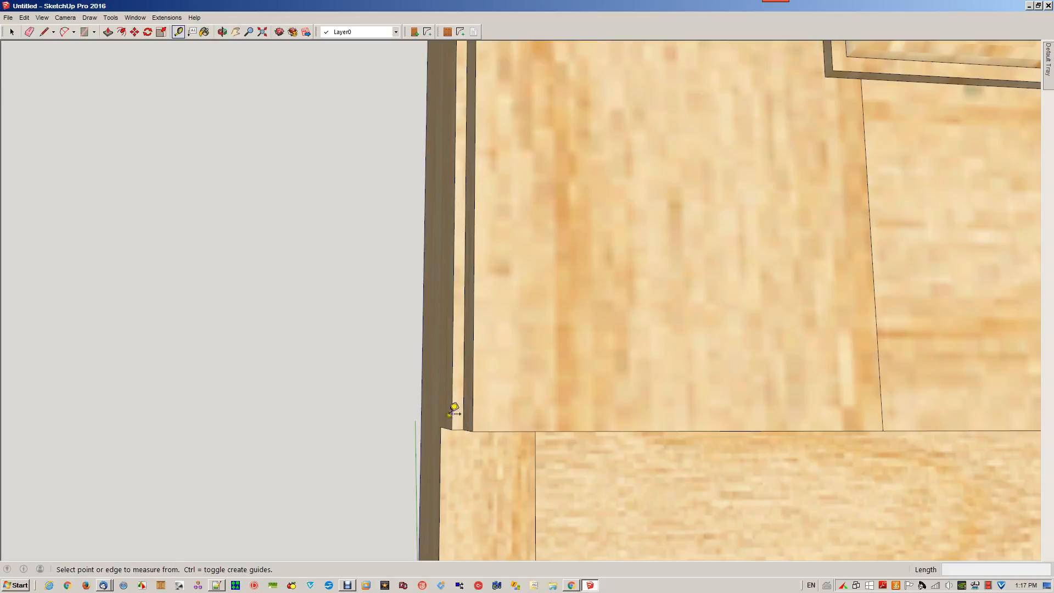
click(452, 428)
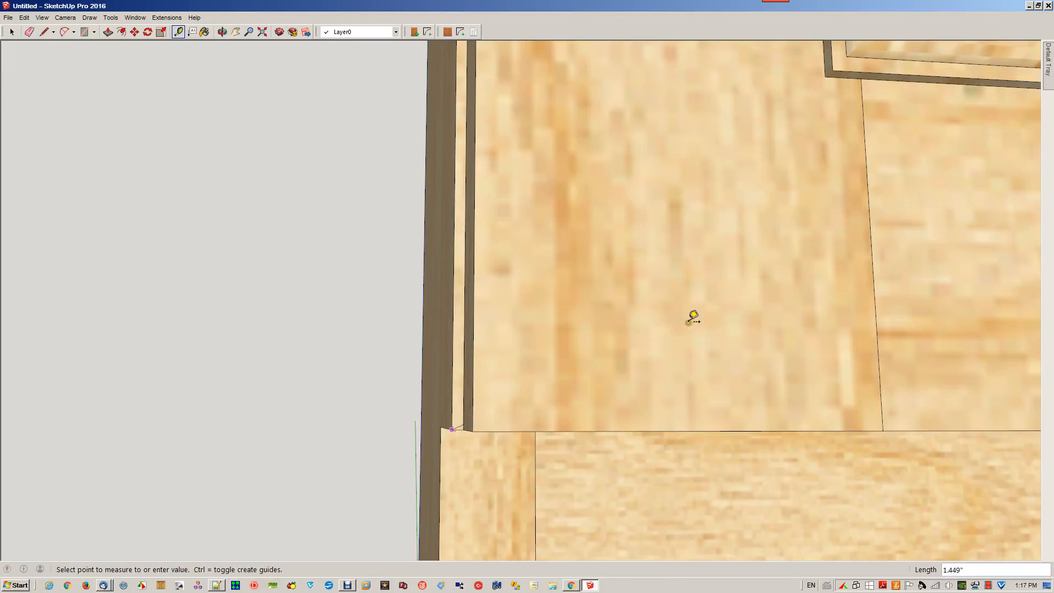
Measure the gap between the overlay door's back and the cabinet front along the top edge
scroll(686, 264, down, 5)
middle_drag(746, 241, 655, 497)
scroll(856, 359, up, 4)
middle_drag(885, 306, 894, 242)
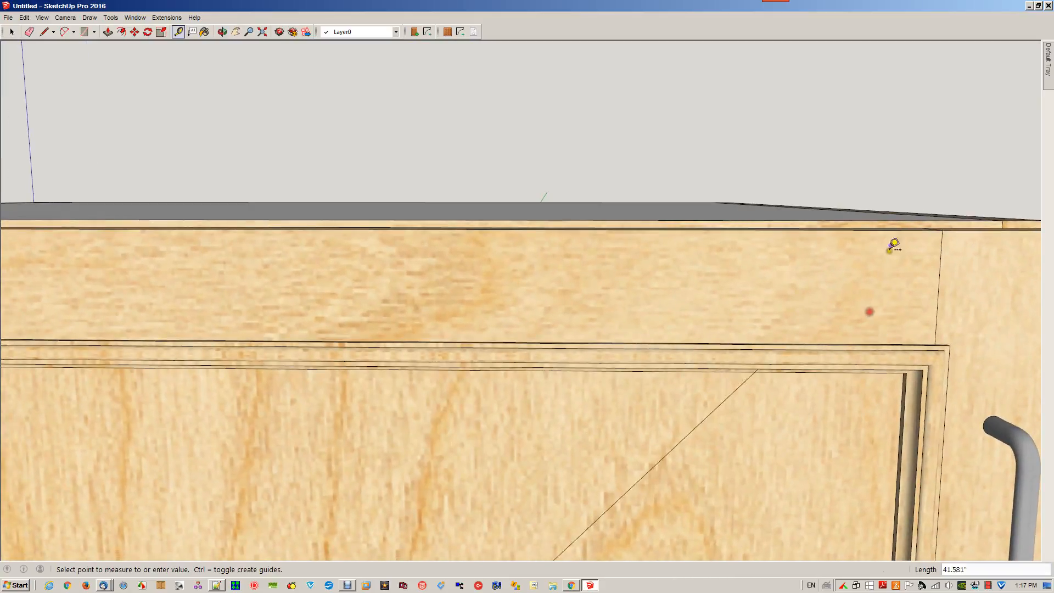
click(892, 215)
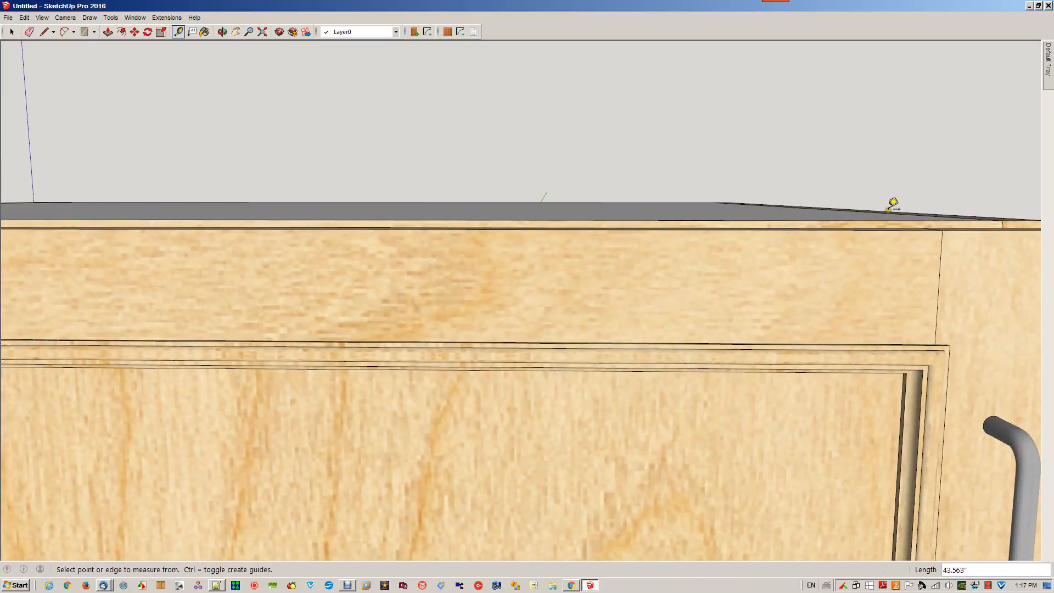
click(889, 221)
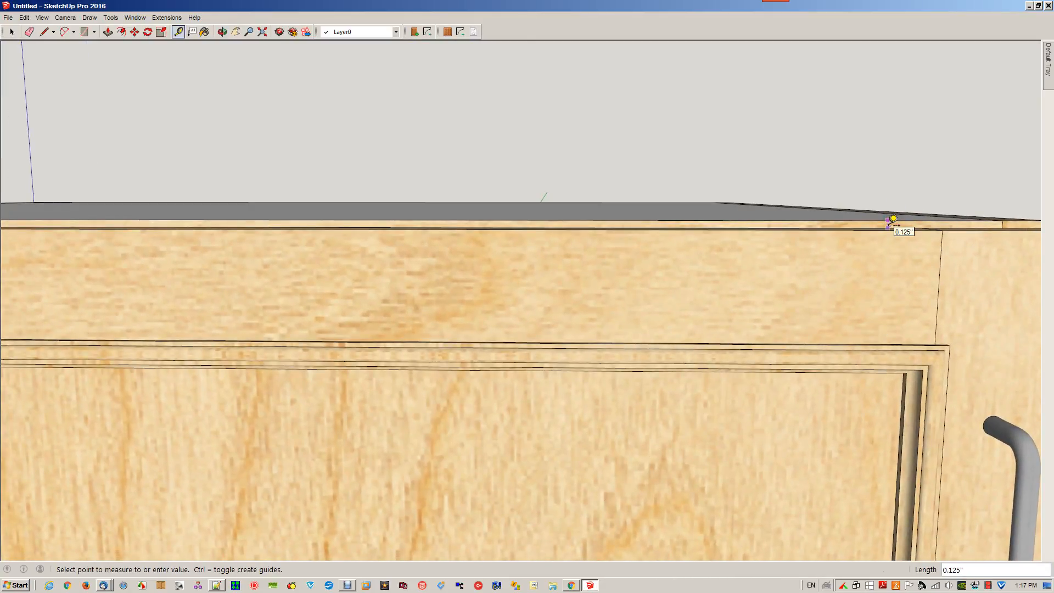
key(Escape)
Delete the overlay door from the cabinet front
scroll(878, 247, down, 10)
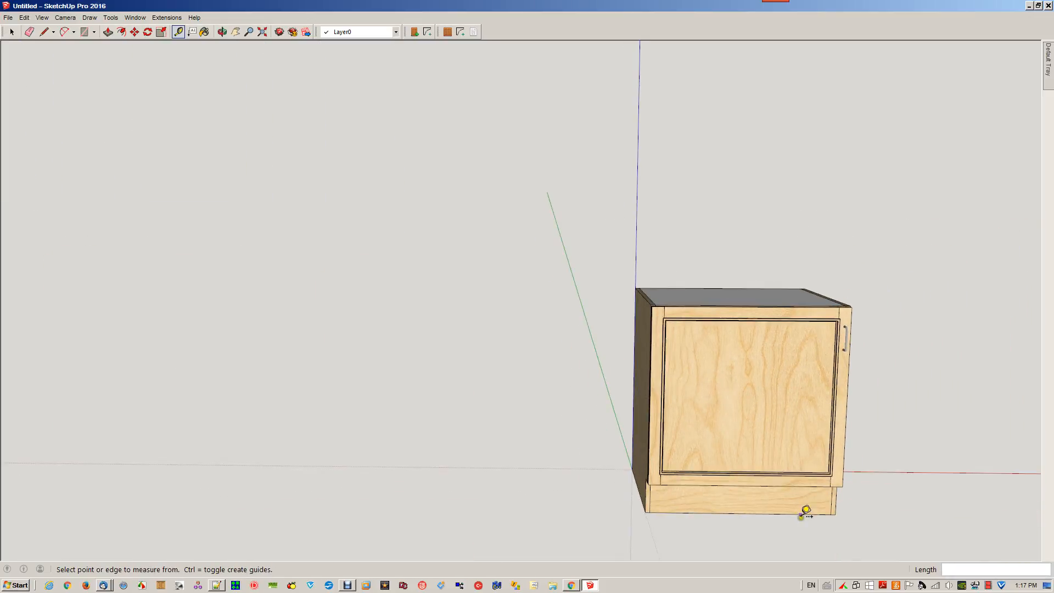
scroll(801, 516, up, 4)
key(space)
click(756, 336)
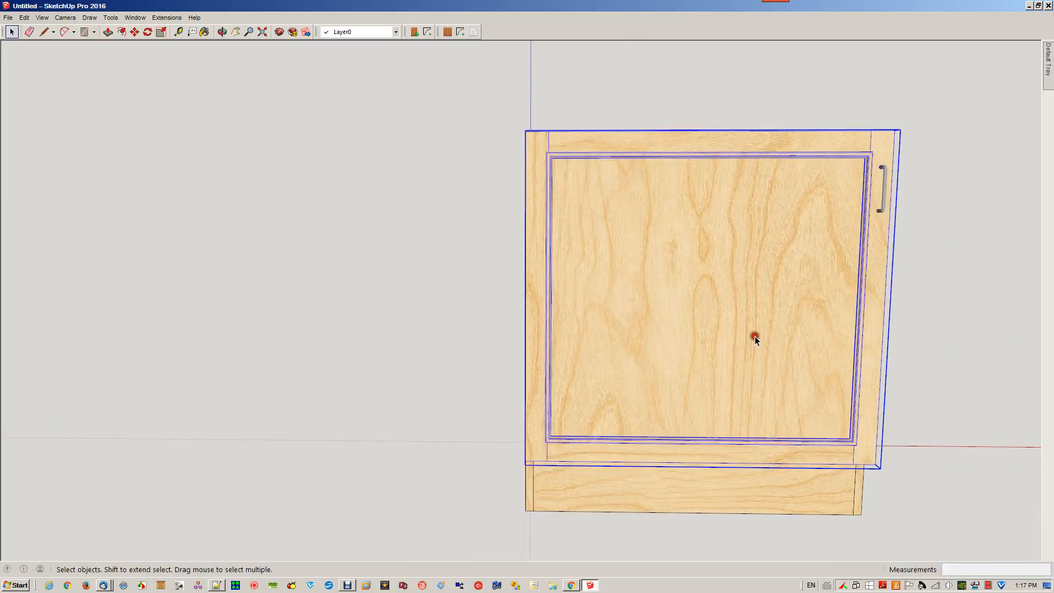
key(Delete)
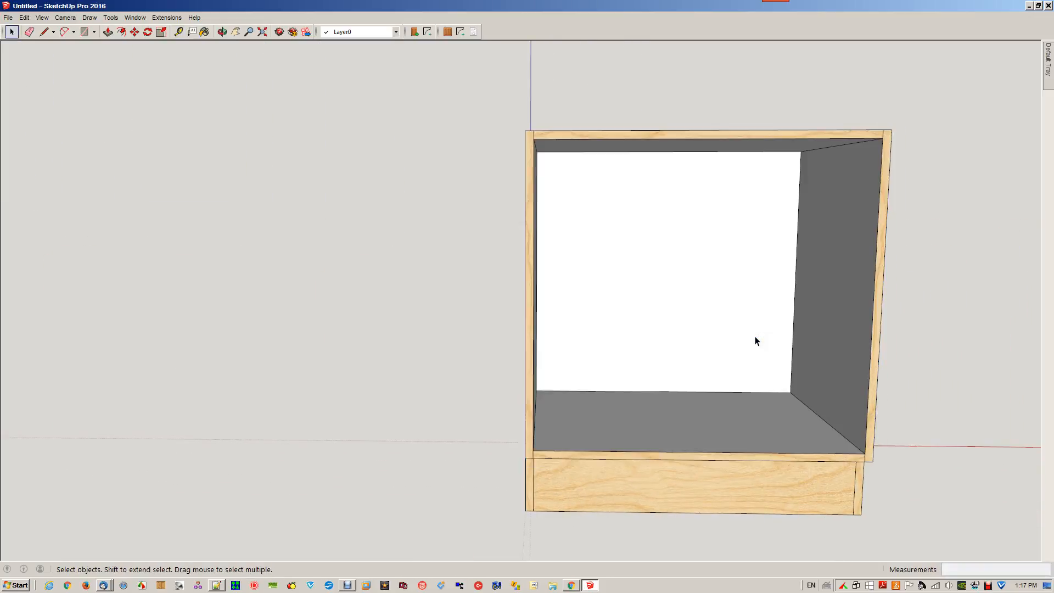
Try Door Maker's drag option, placing a 32" by 30" door across the cabinet front from its lower-left to its upper-right outer corner
click(422, 34)
click(927, 295)
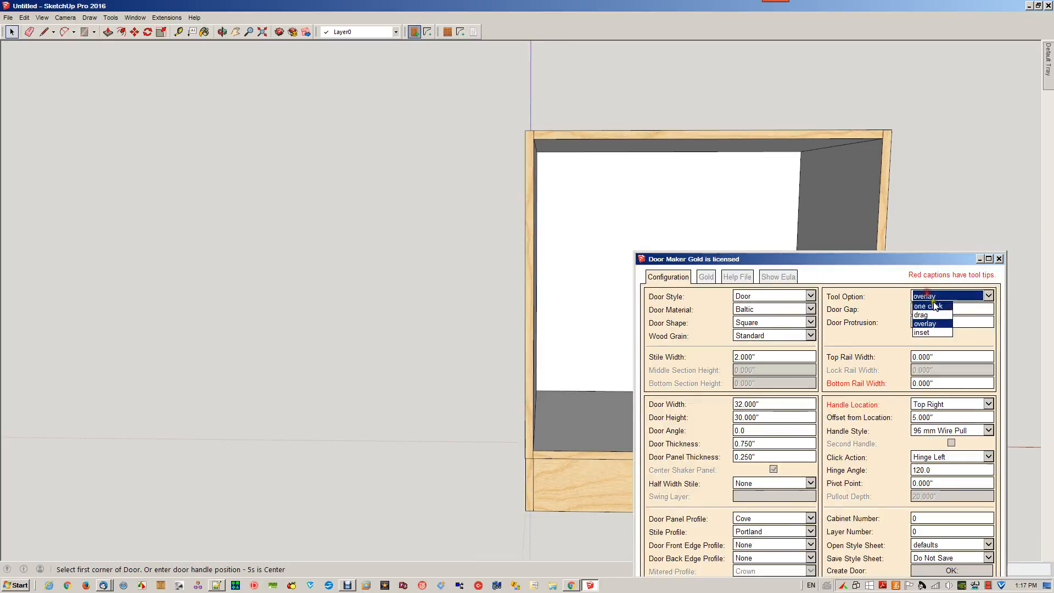
click(929, 318)
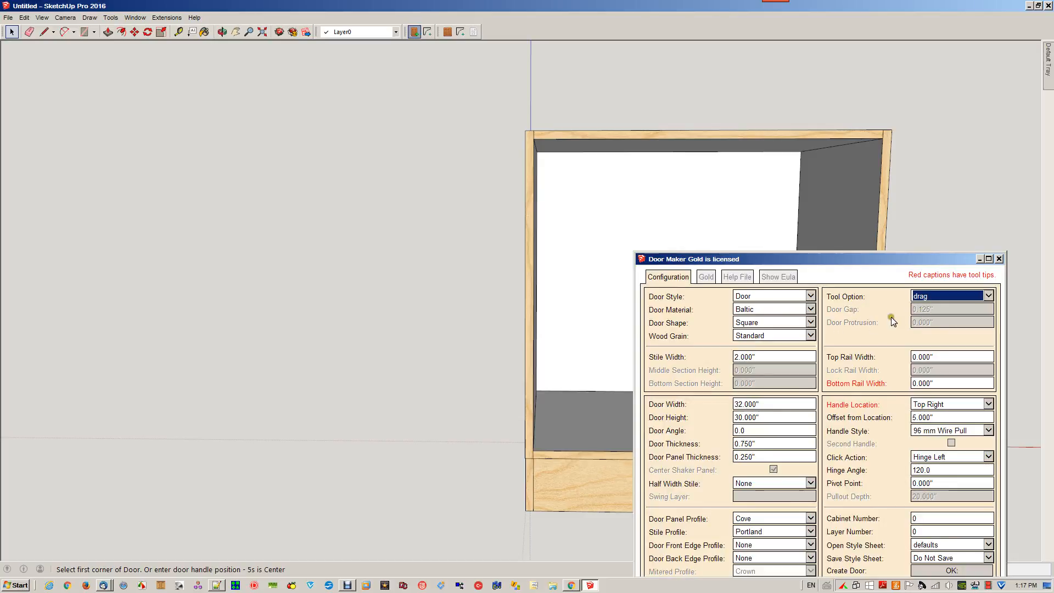
click(1001, 259)
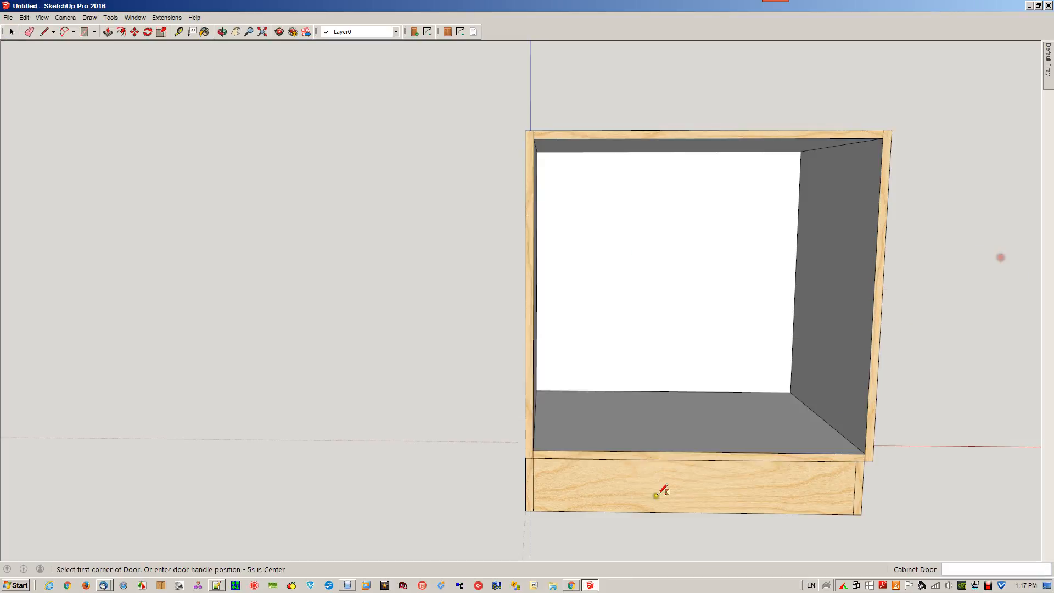
click(525, 457)
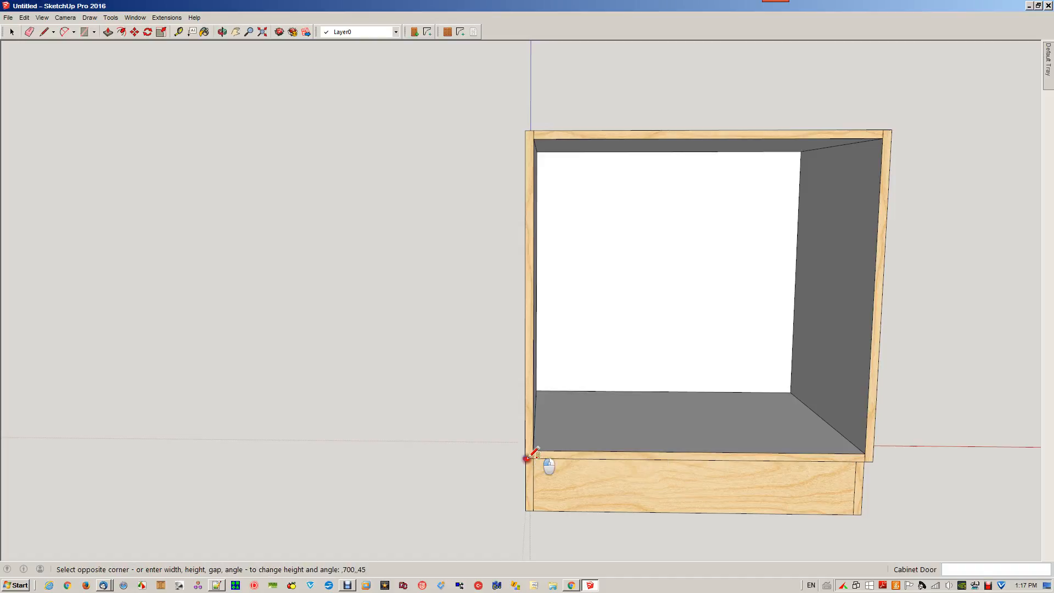
click(899, 133)
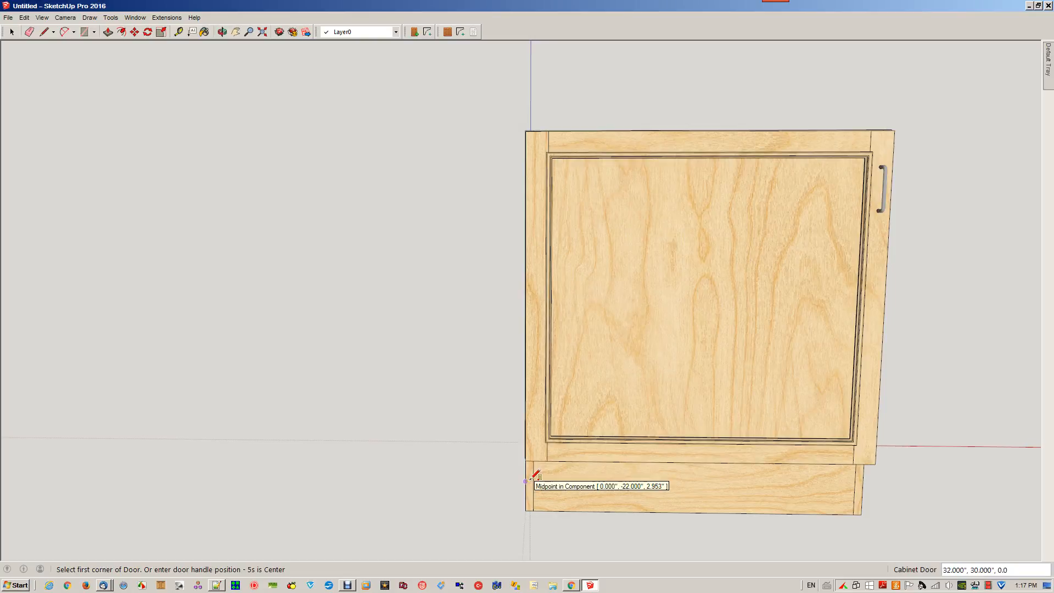
Examine how the back of the door sits against the cabinet front along its side and top edges
middle_drag(511, 481, 417, 336)
scroll(524, 491, up, 4)
scroll(608, 408, up, 5)
drag(417, 336, 433, 373)
scroll(562, 354, down, 11)
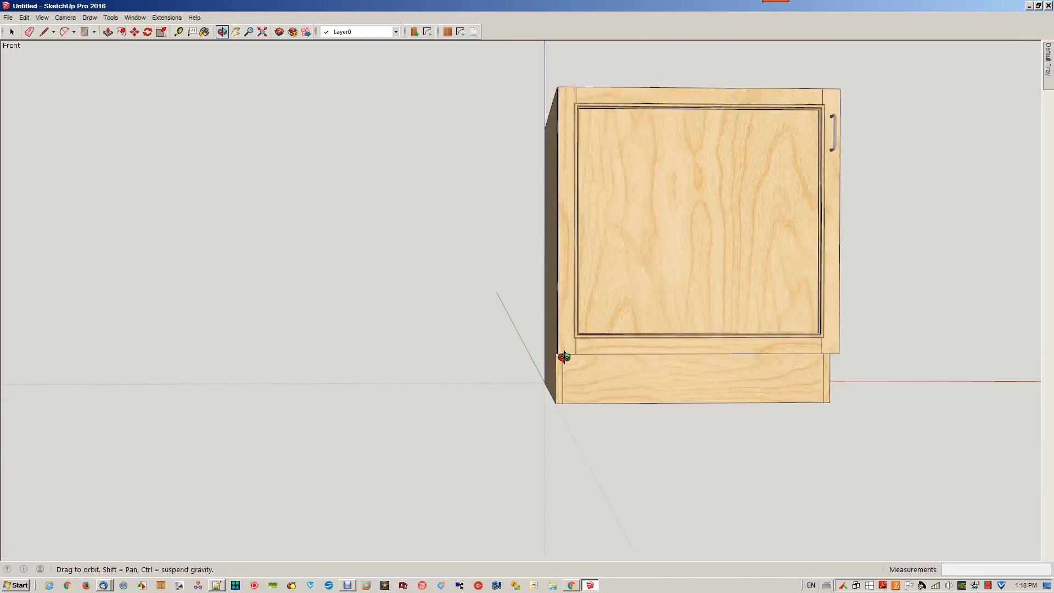
drag(700, 283, 635, 308)
scroll(603, 304, up, 10)
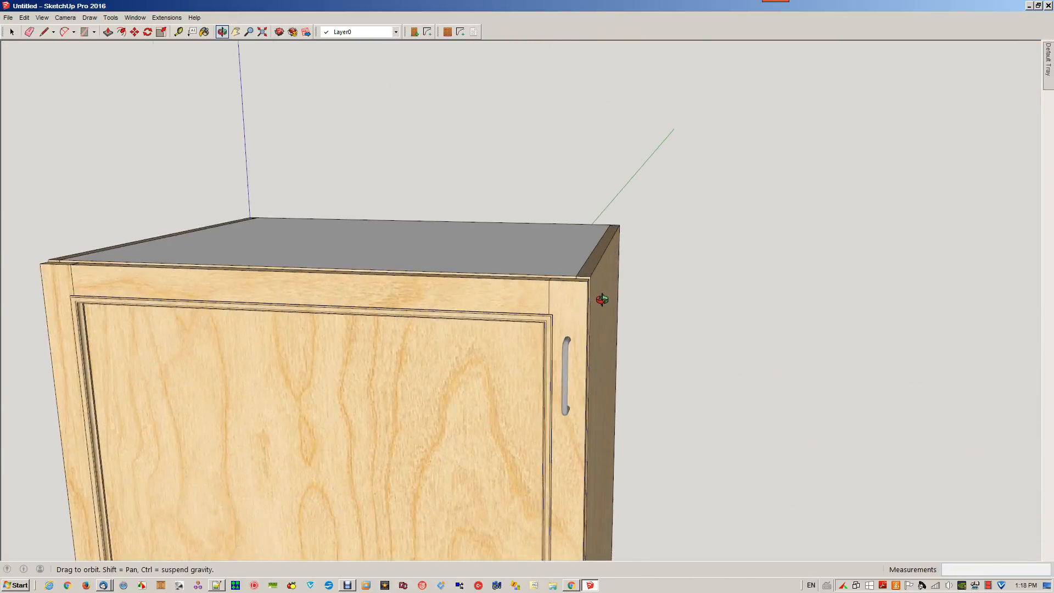
scroll(680, 268, down, 12)
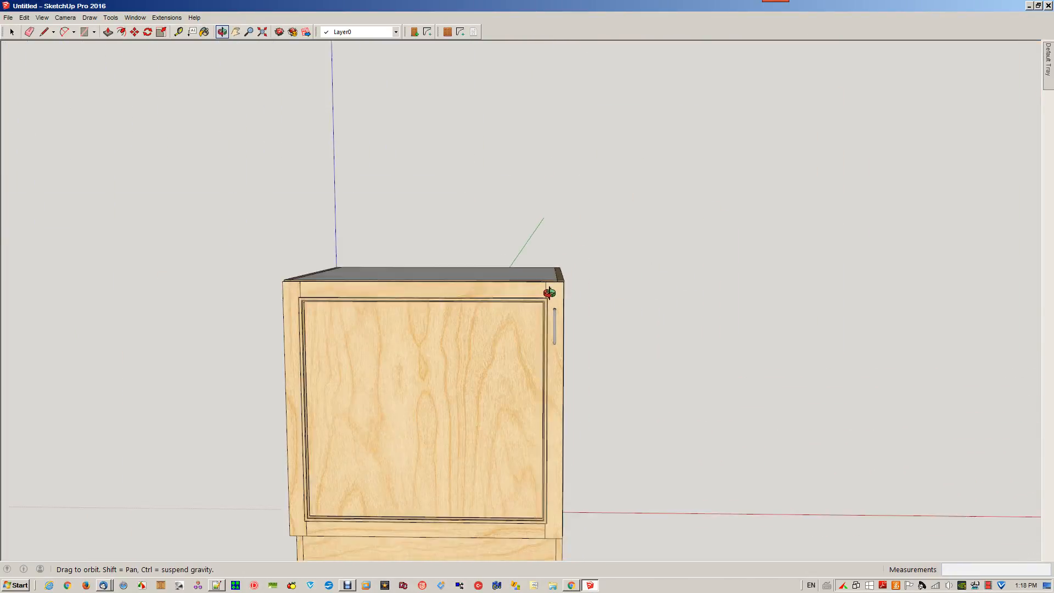
drag(506, 341, 565, 282)
Delete the trial door from the cabinet front
key(space)
click(568, 279)
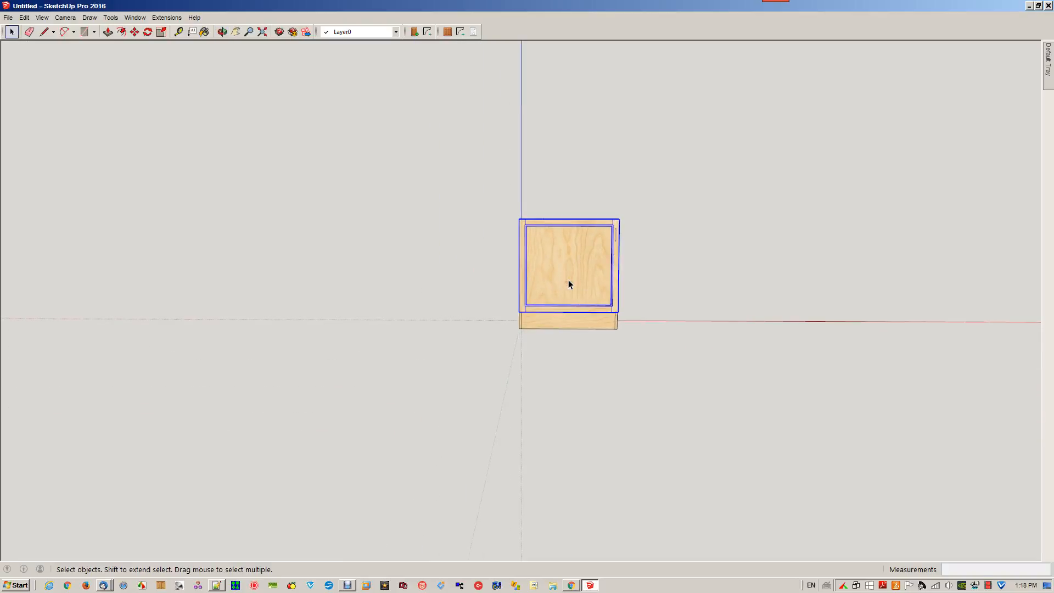
key(Delete)
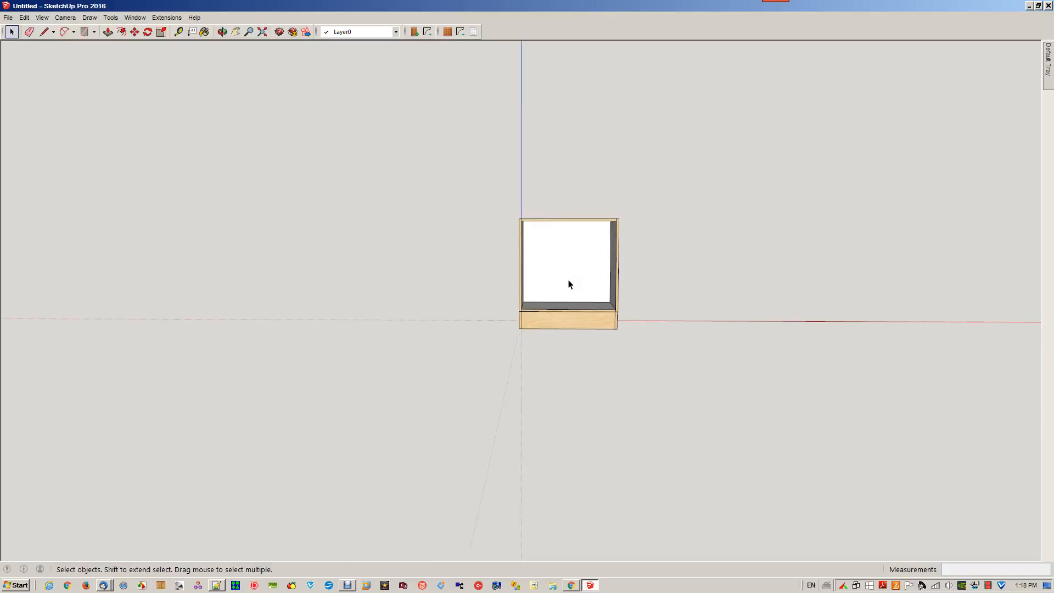
Set Door Maker's tool option to drag and create a 32" by 30" door between the cabinet front's lower-left and upper-right outer corners
click(414, 31)
click(974, 297)
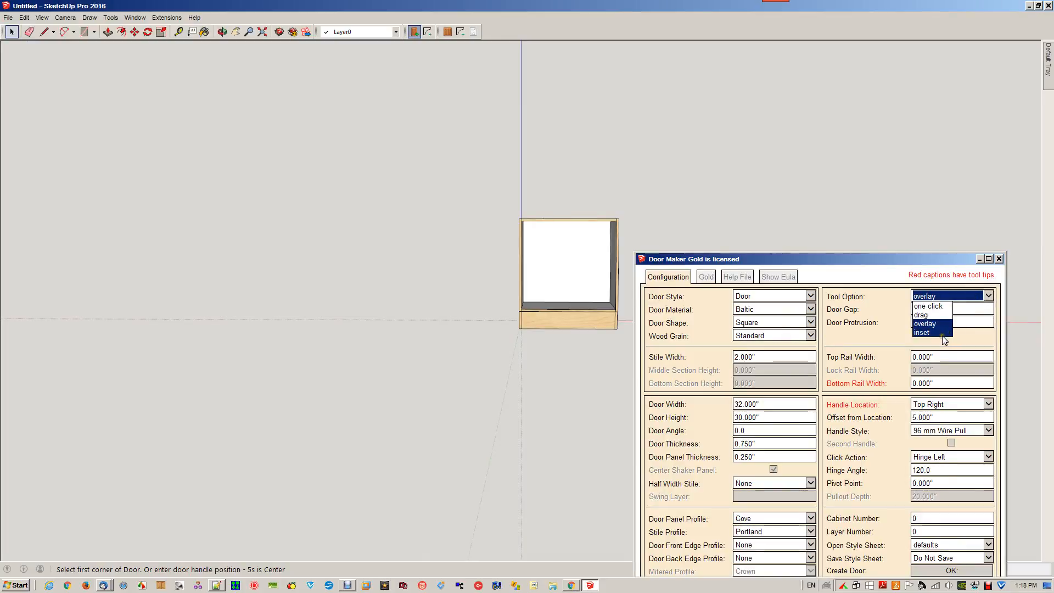
click(929, 316)
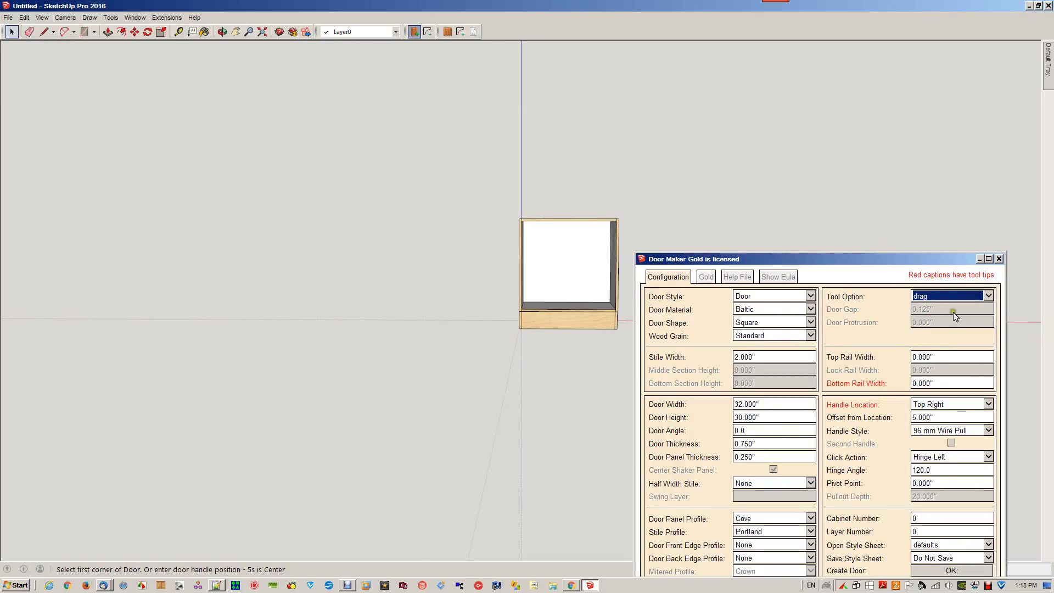
drag(911, 259, 943, 68)
click(983, 380)
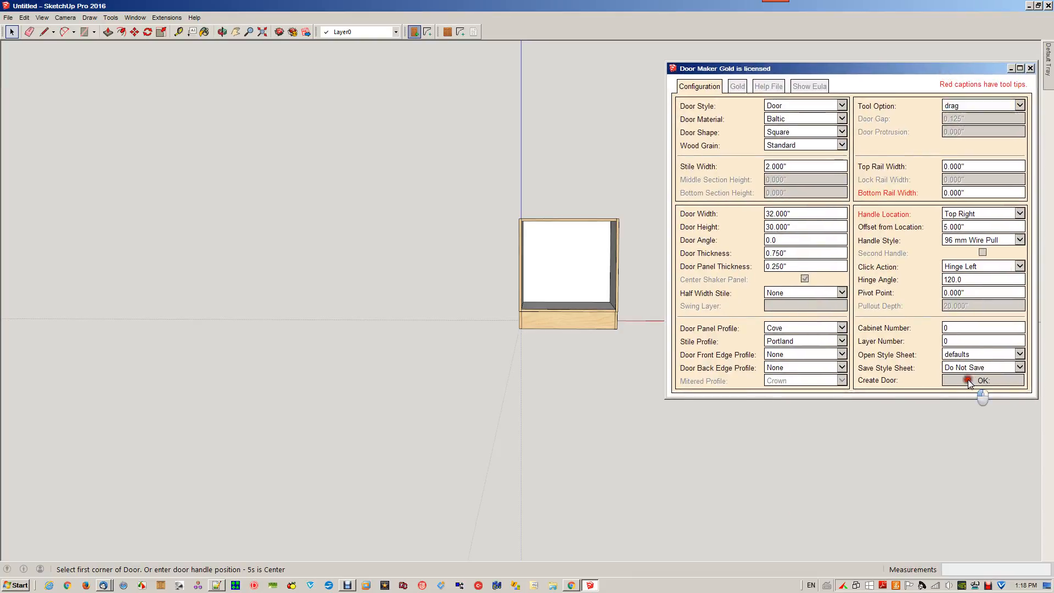
click(526, 311)
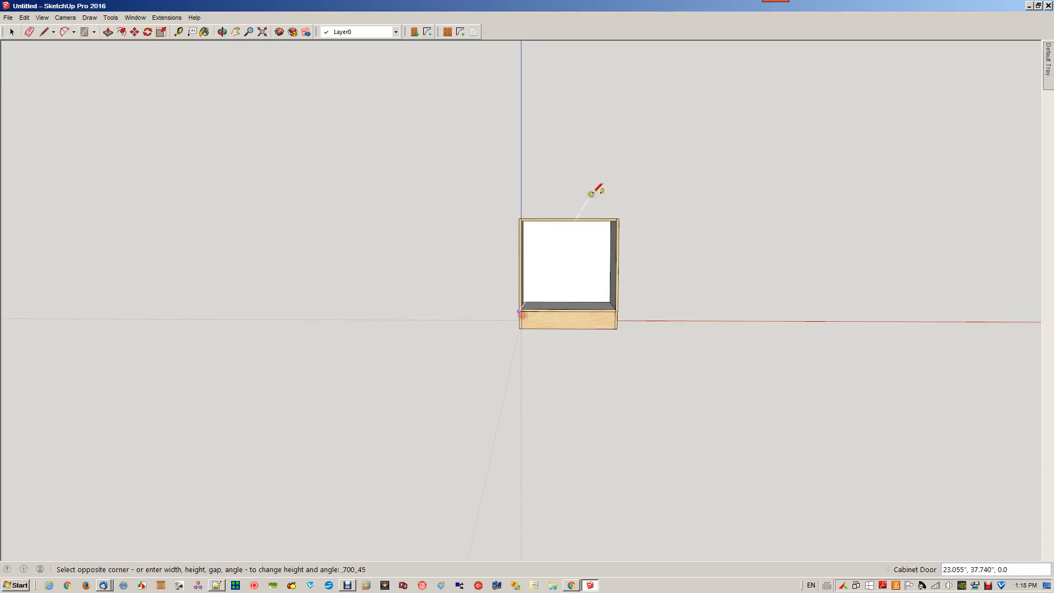
click(618, 220)
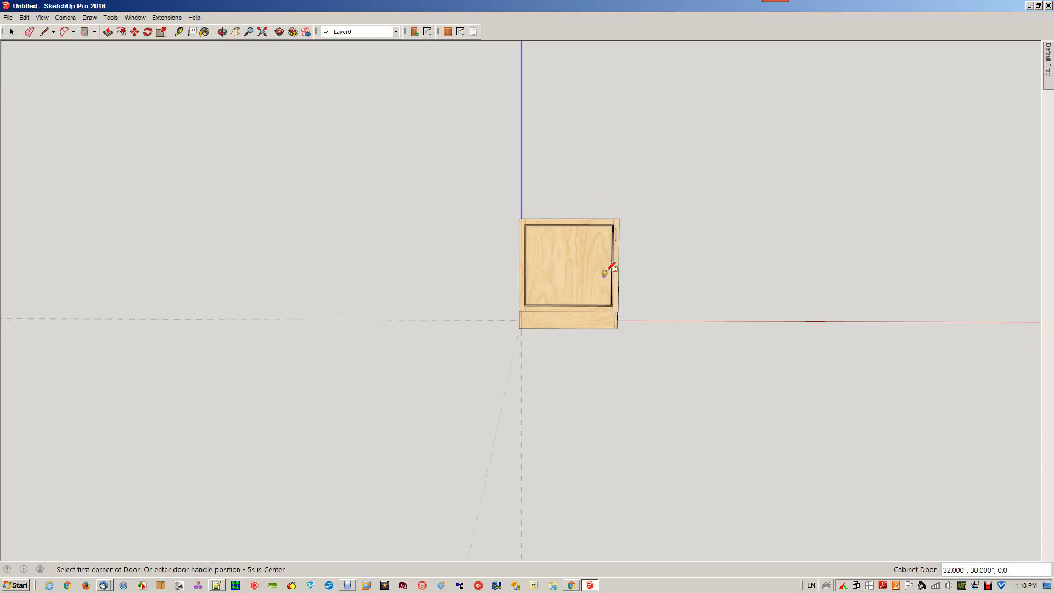
Examine the joint between the dragged door's back and the cabinet at the upper-right corner
scroll(618, 220, up, 8)
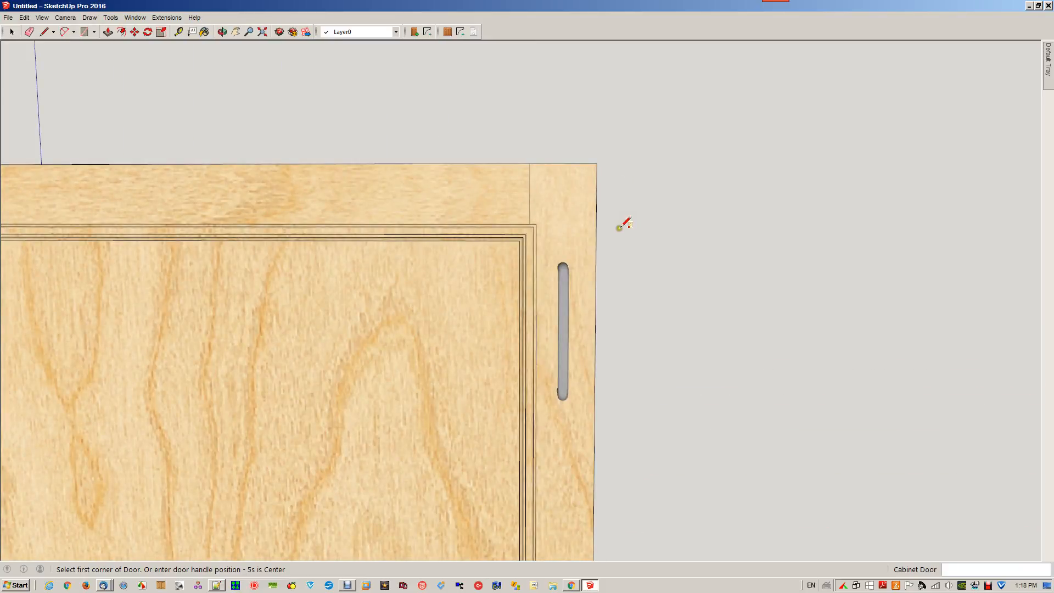
middle_drag(618, 227, 594, 273)
scroll(550, 227, up, 3)
right_click(556, 187)
drag(521, 218, 541, 211)
scroll(566, 185, up, 3)
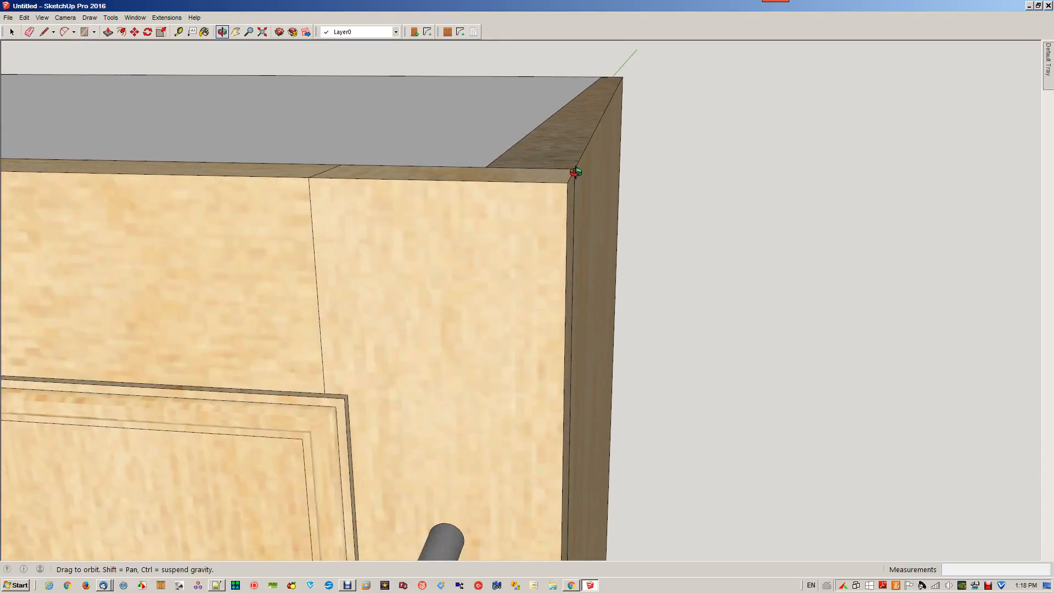
scroll(576, 171, down, 2)
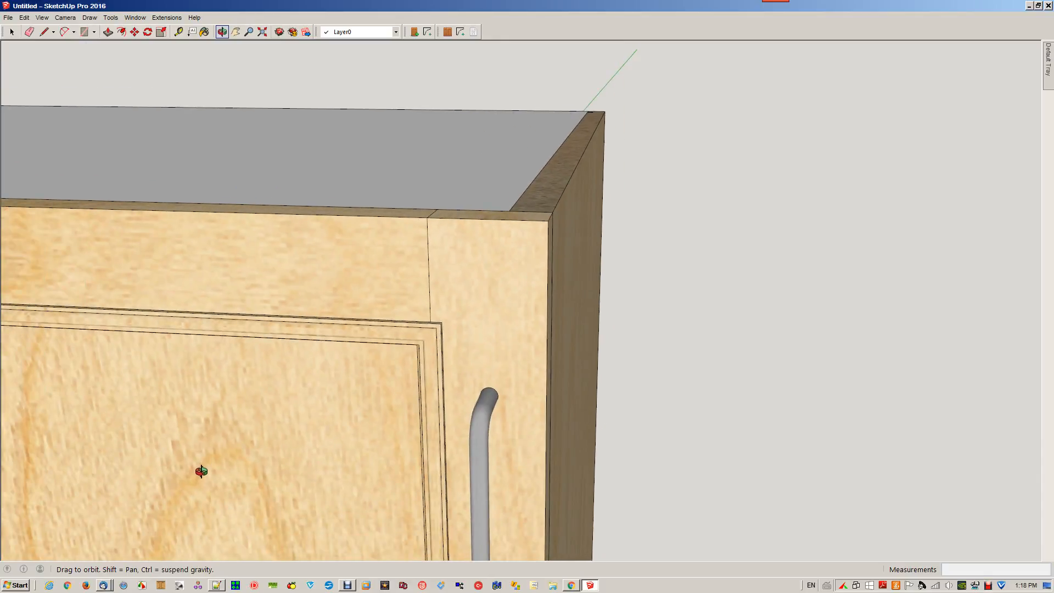
Examine the dragged door's contact with the cabinet from below at the lower-left corner
shift+drag(123, 476, 823, 84)
shift+drag(496, 274, 732, 90)
shift+drag(494, 362, 812, 181)
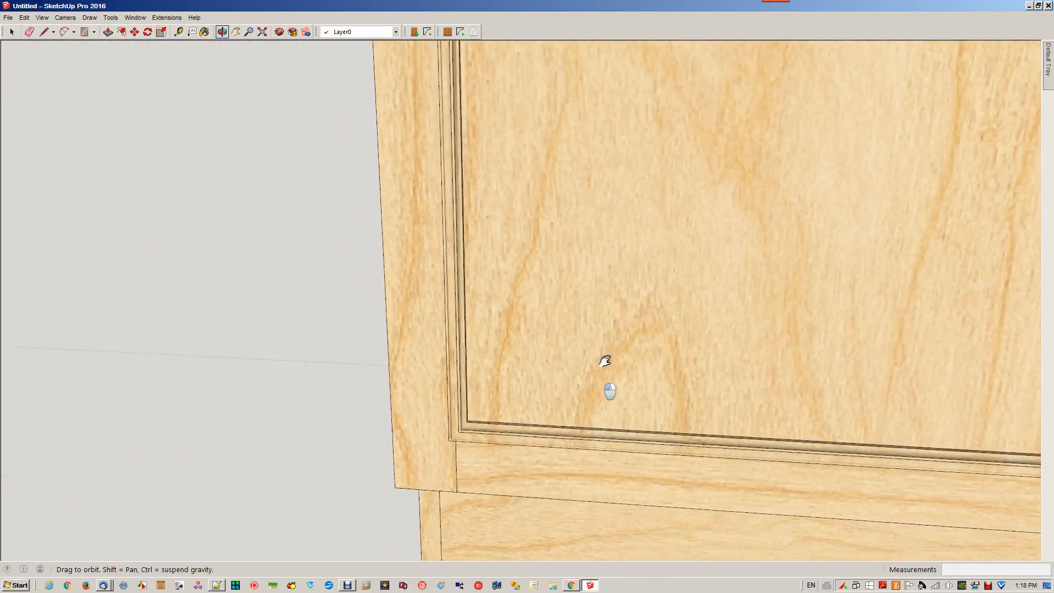
shift+drag(605, 361, 659, 296)
mouse_move(659, 296)
mouse_down()
mouse_move(748, 209)
mouse_move(757, 164)
mouse_up()
scroll(513, 316, up, 3)
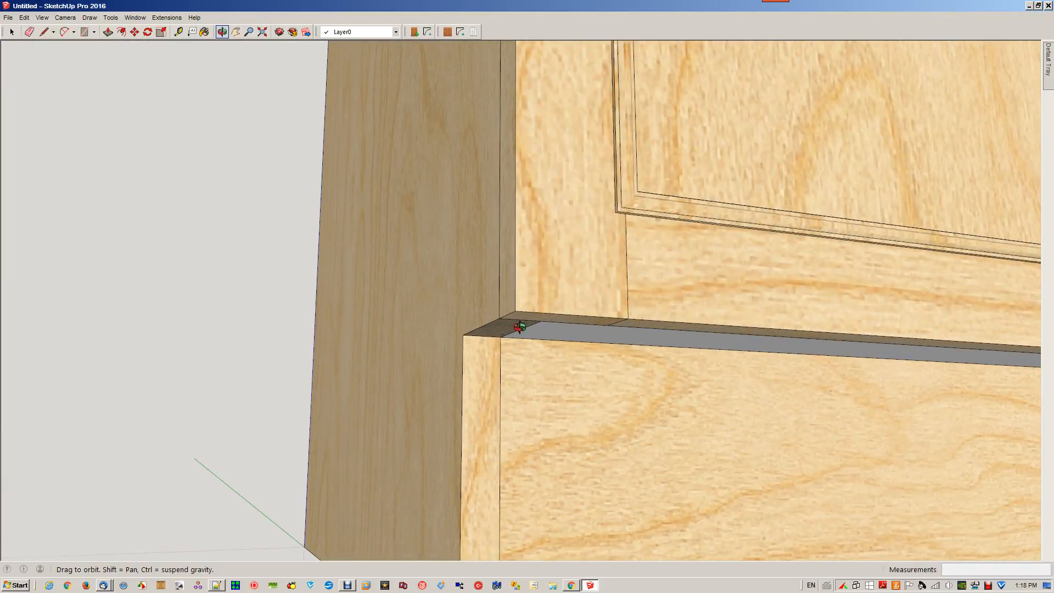
scroll(522, 318, down, 6)
mouse_move(628, 300)
mouse_down()
mouse_move(560, 301)
mouse_move(519, 353)
mouse_up()
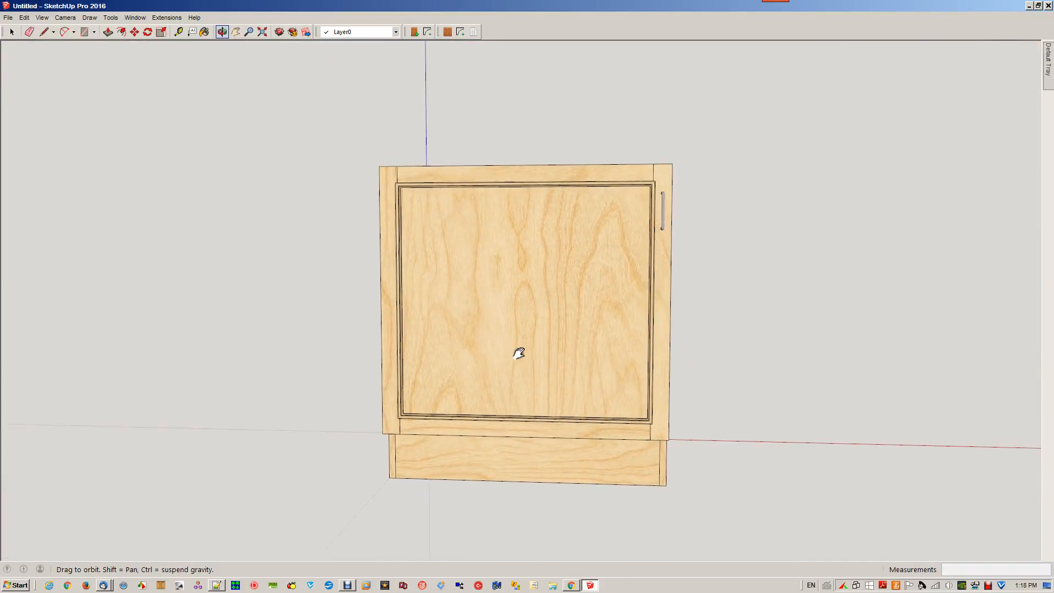
Delete the dragged door from the cabinet front
key(space)
middle_drag(519, 353, 576, 385)
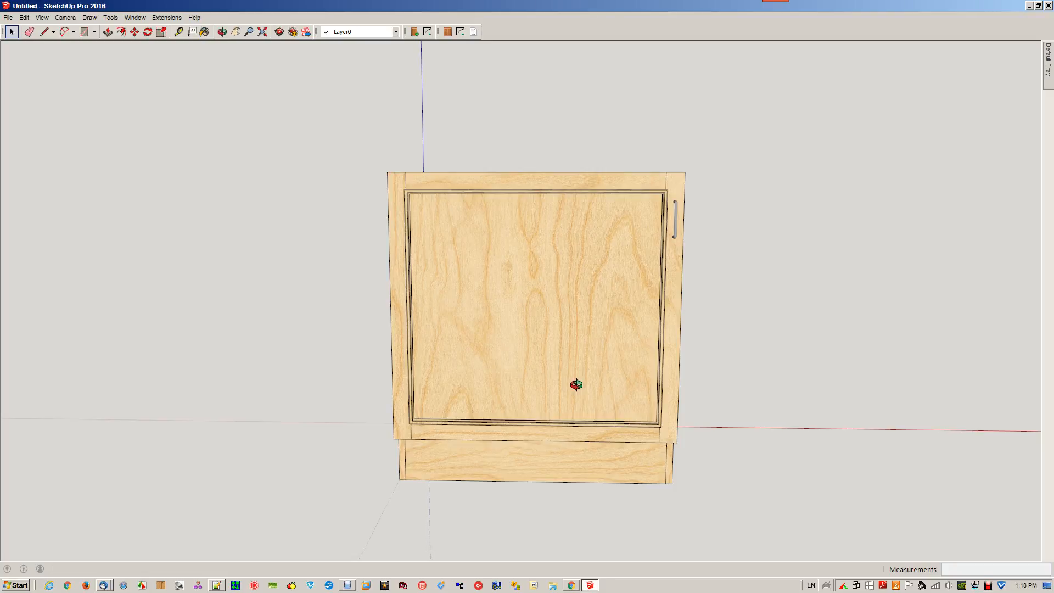
click(576, 384)
key(Delete)
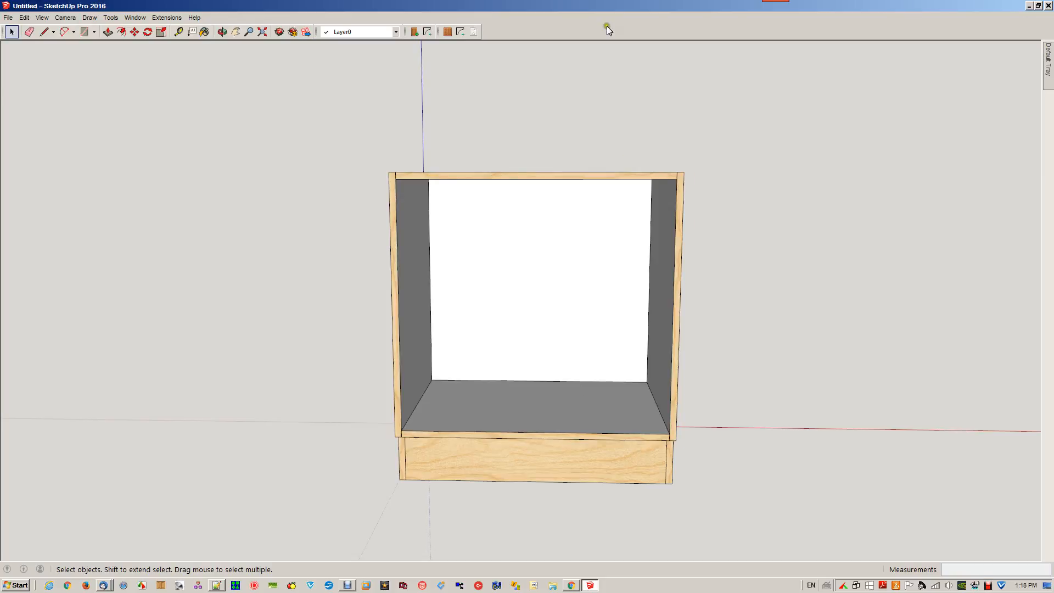
Create an inset door with a -.375" gap and an adjusted protrusion, from the cabinet opening's lower-left to its upper-right inner corner
click(414, 32)
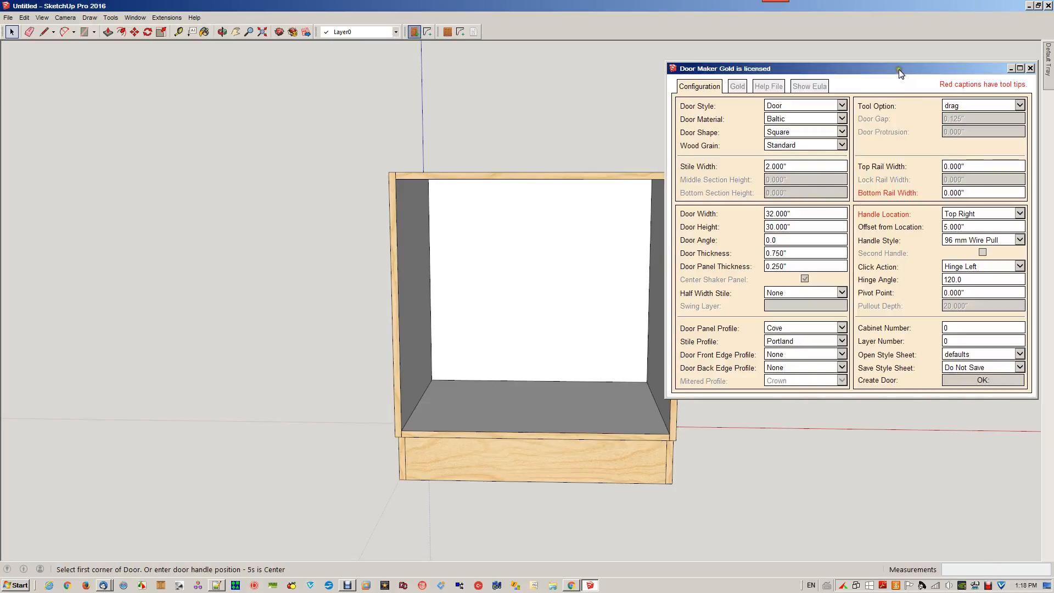
click(968, 110)
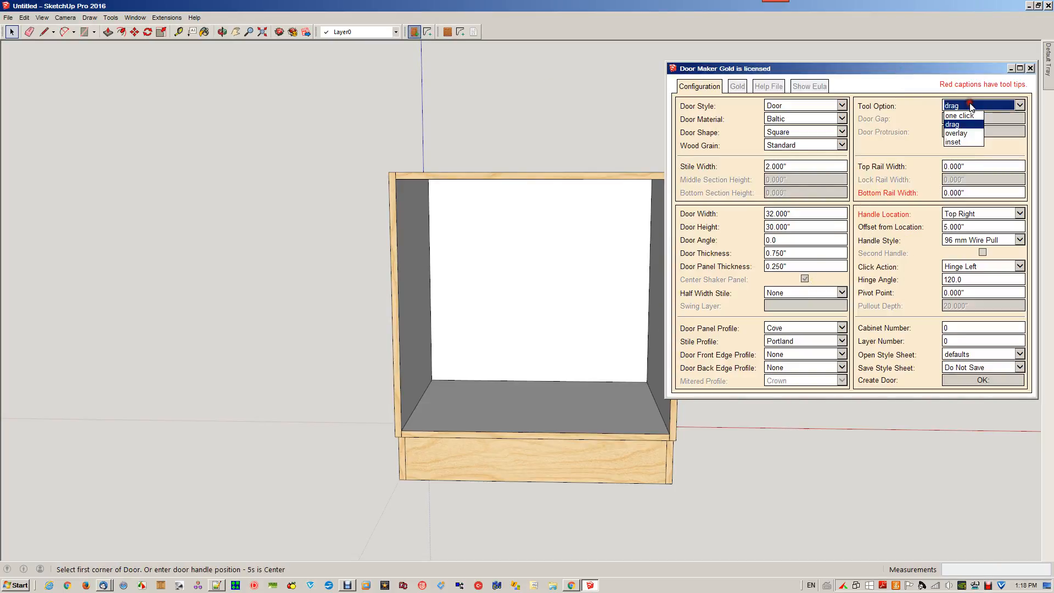
click(958, 142)
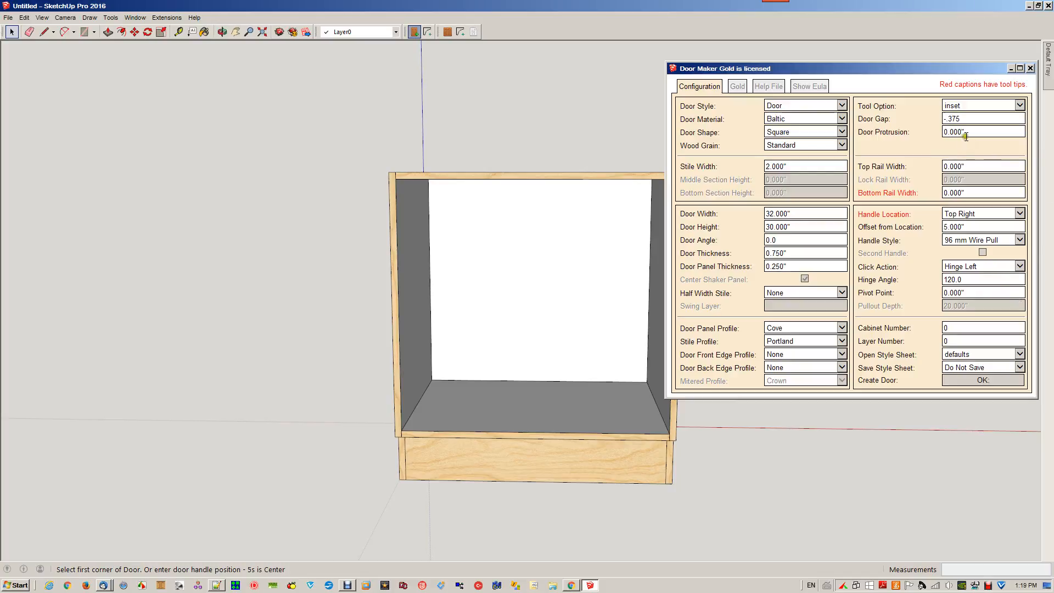
drag(966, 135, 911, 132)
key(Return)
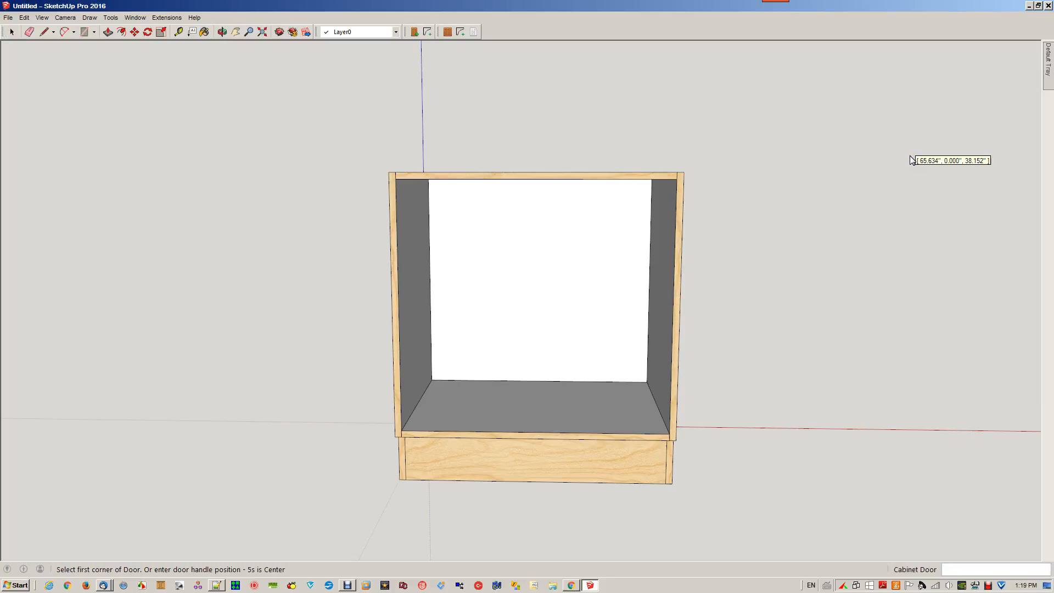
click(404, 427)
click(679, 175)
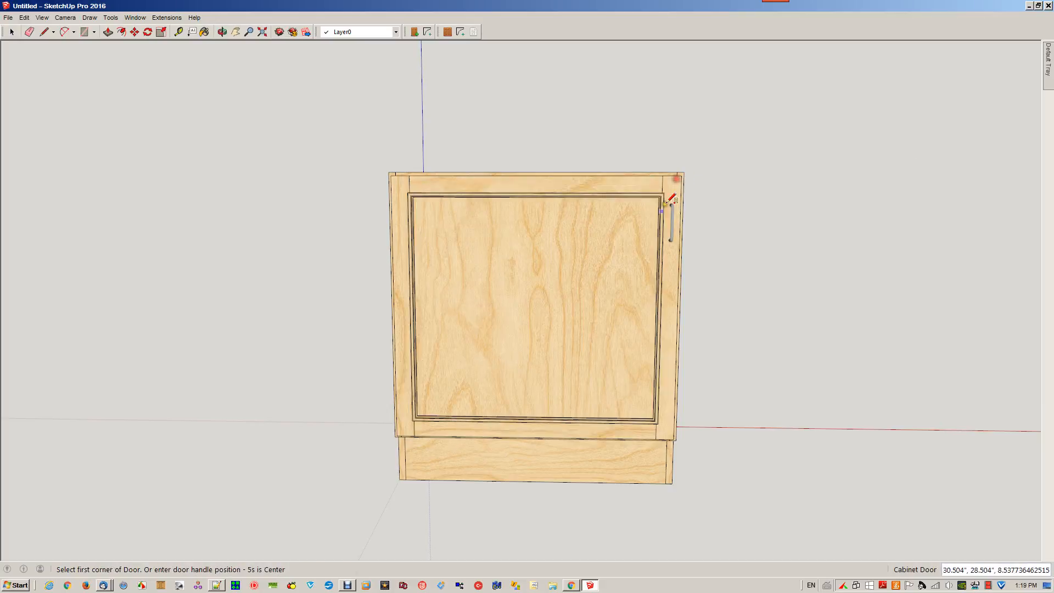
Measure the side panel's thickness at the lower-left corner, plus the distance from the cabinet's outer edge to the door's edge
scroll(400, 454, up, 5)
middle_drag(458, 436, 494, 362)
middle_drag(451, 306, 411, 278)
middle_drag(442, 397, 440, 406)
key(t)
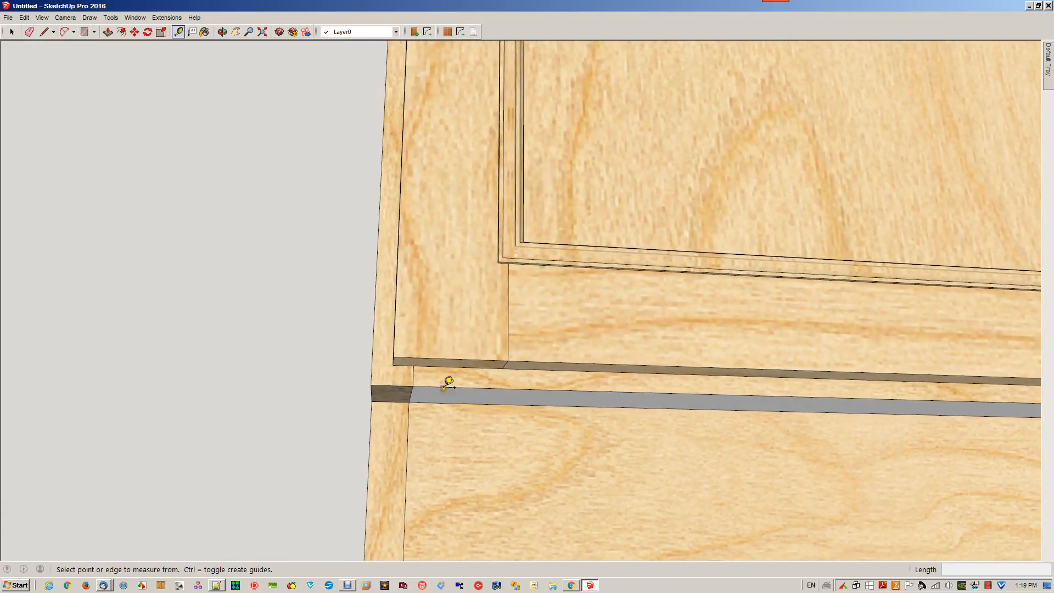
click(413, 365)
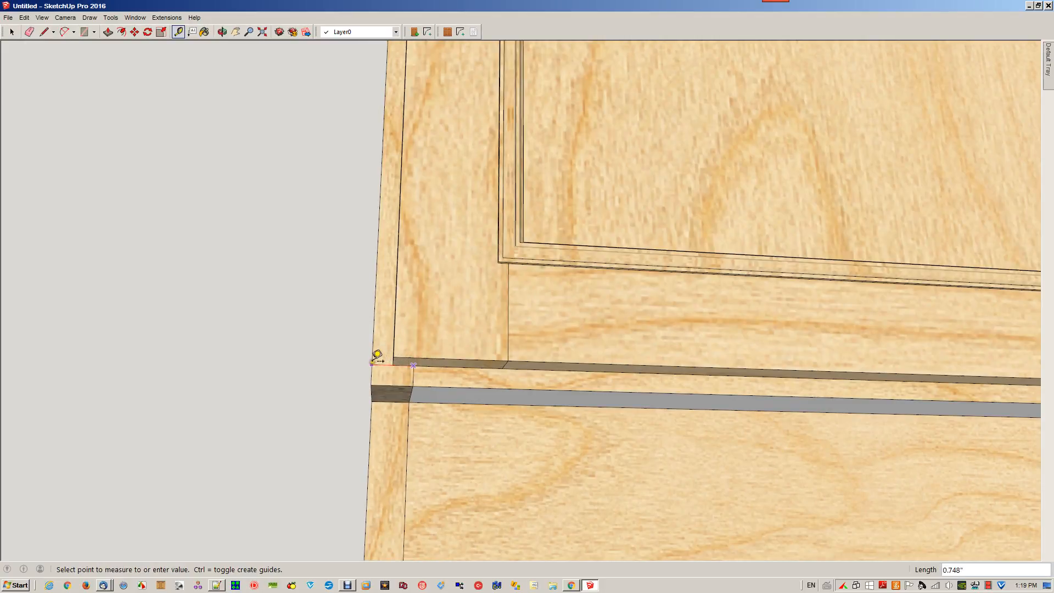
click(373, 364)
click(373, 354)
click(391, 357)
scroll(405, 366, down, 3)
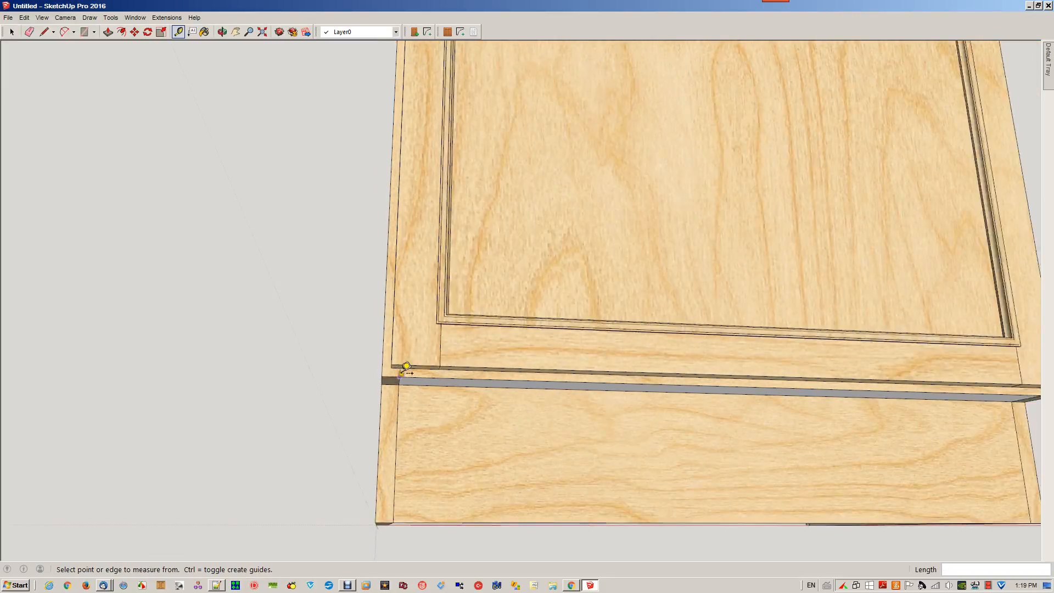
scroll(406, 368, down, 5)
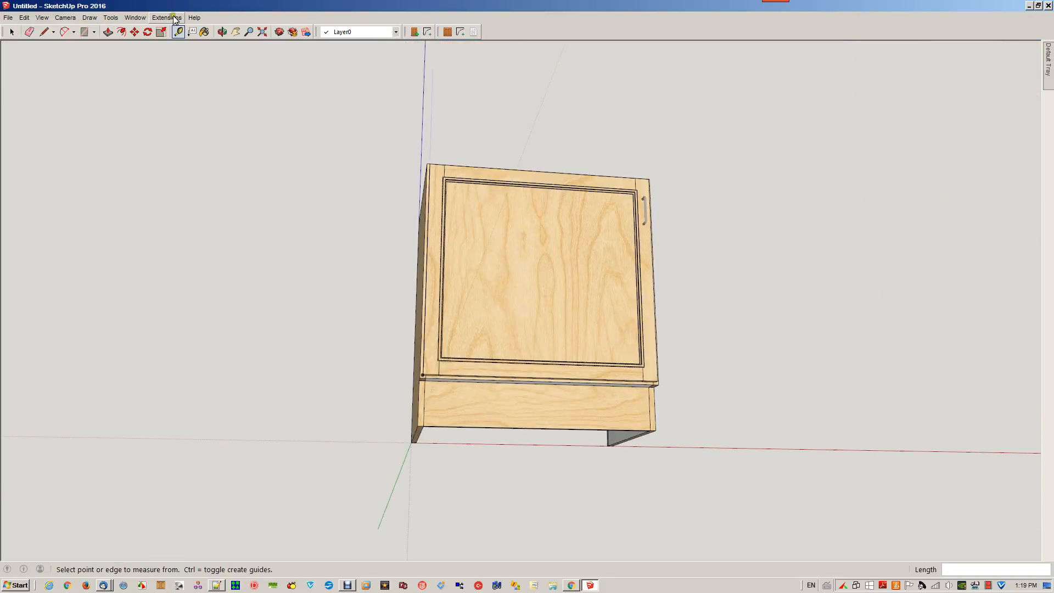
click(136, 18)
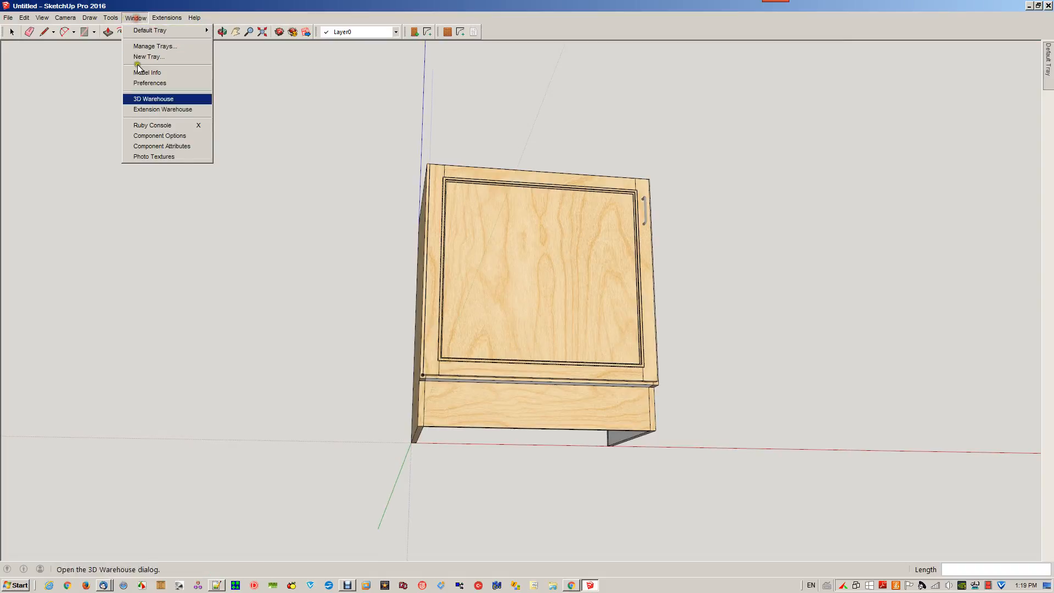
mouse_move(167, 17)
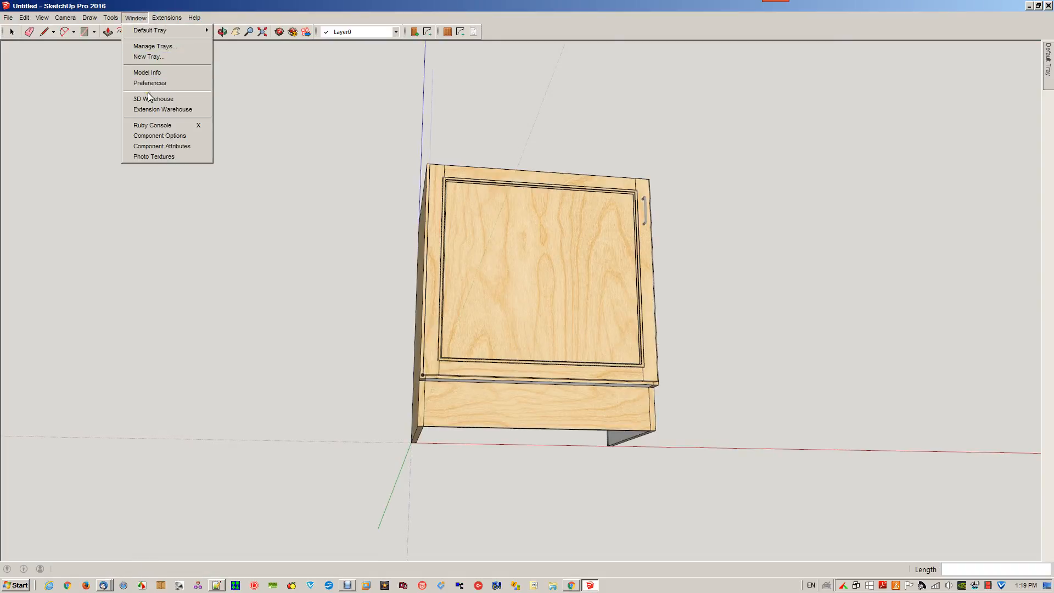
click(147, 83)
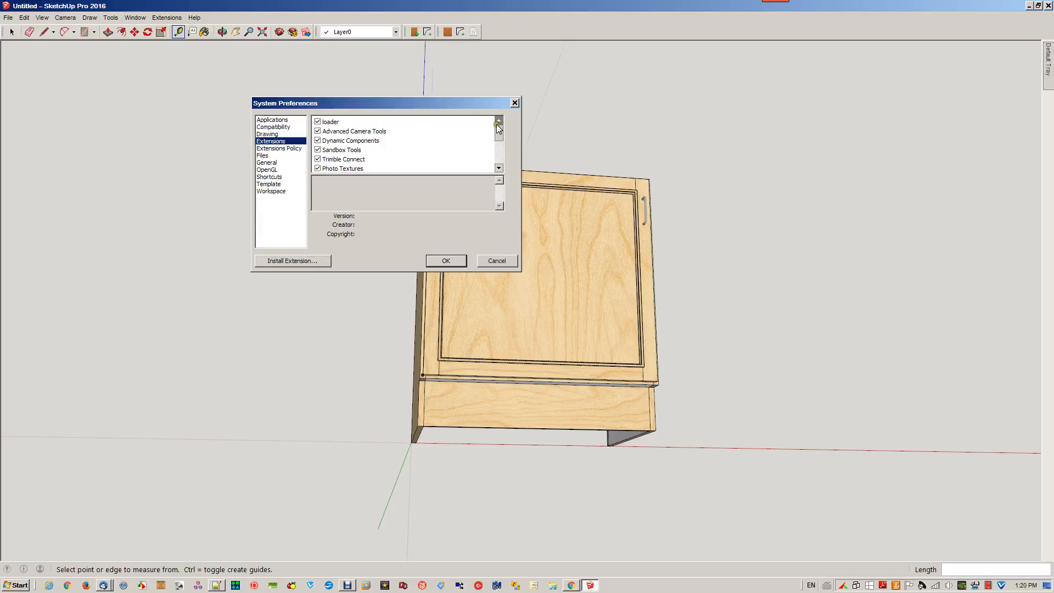
click(515, 103)
Set the model's length unit precision to 0.0000"
click(136, 18)
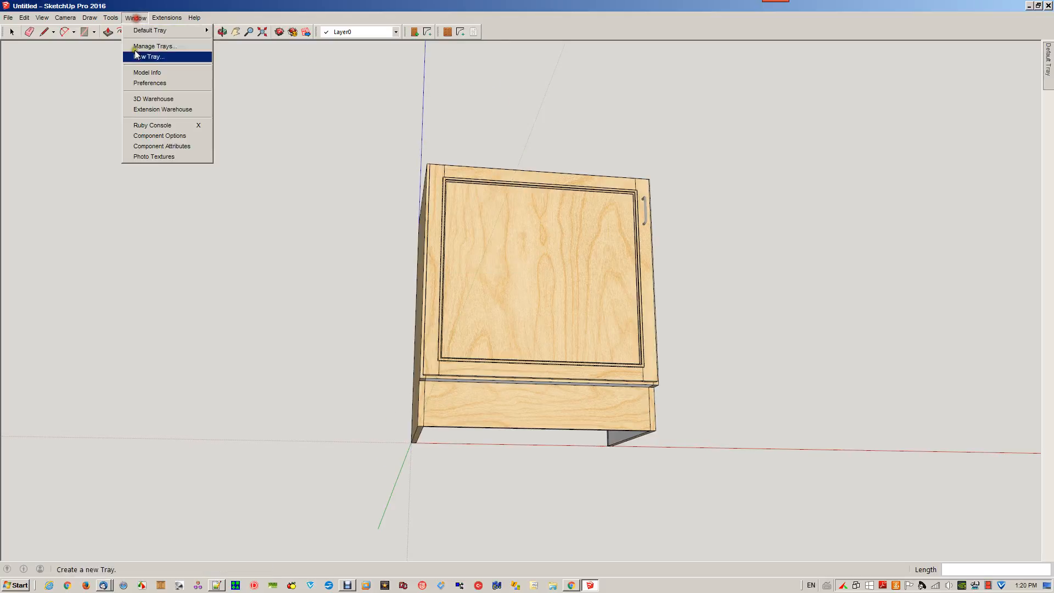
click(147, 72)
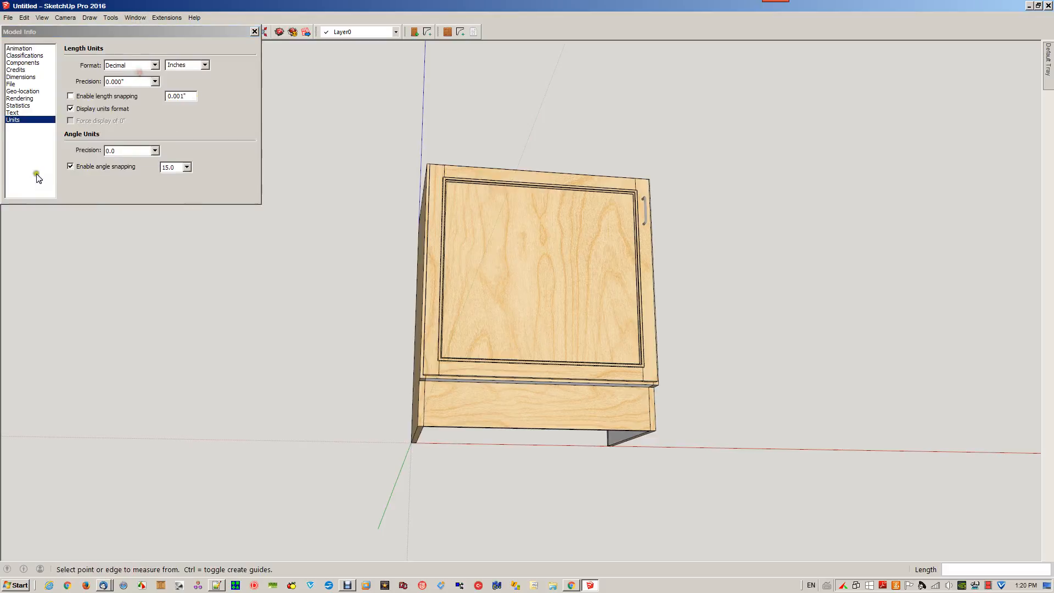
click(156, 82)
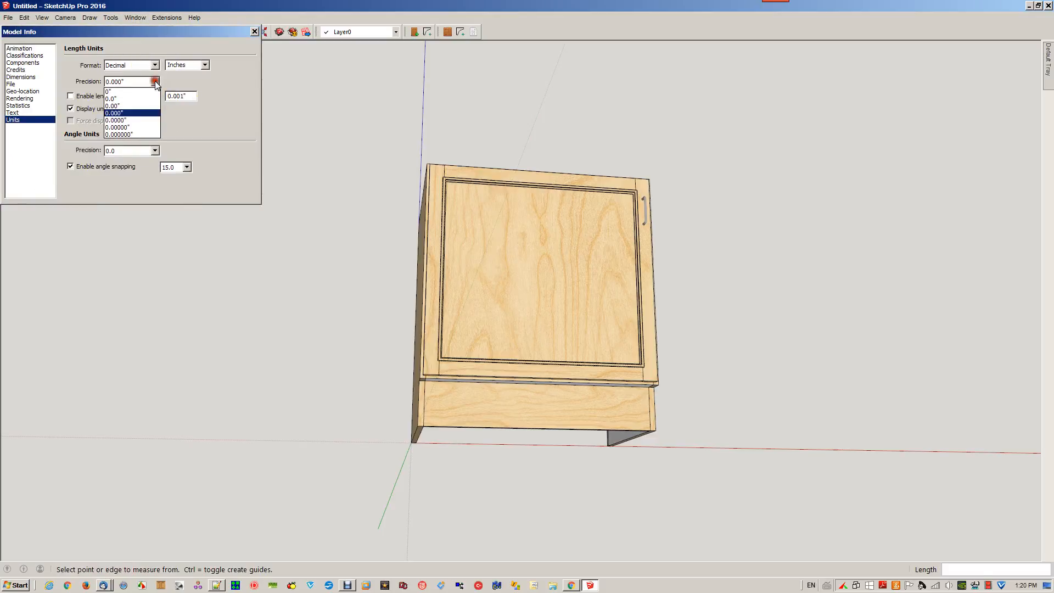
click(126, 116)
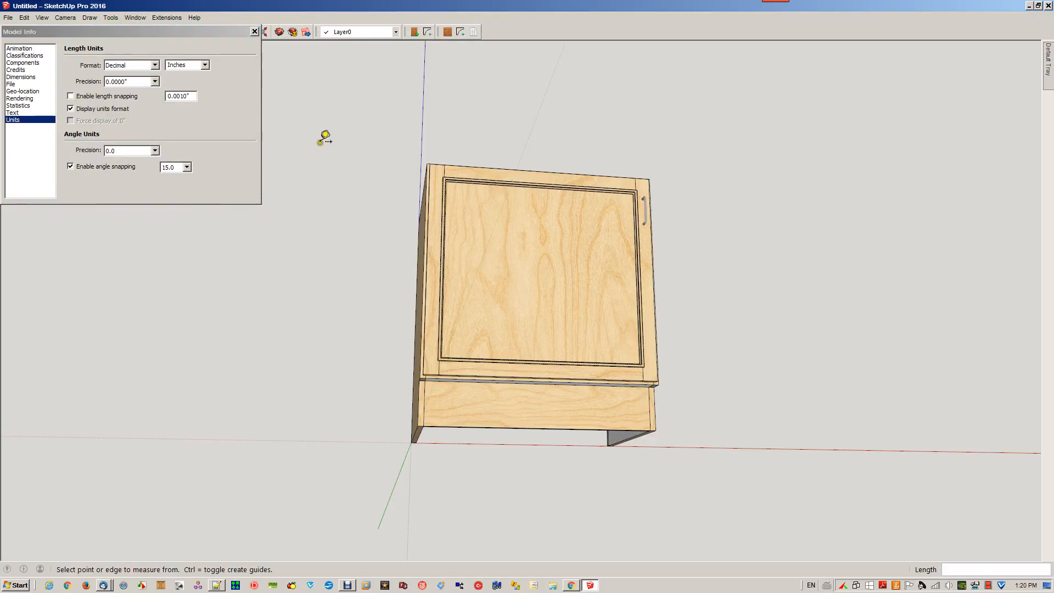
click(254, 31)
Measure the distance from the inset door's lower-left corner to the side panel's inner edge
scroll(420, 402, up, 6)
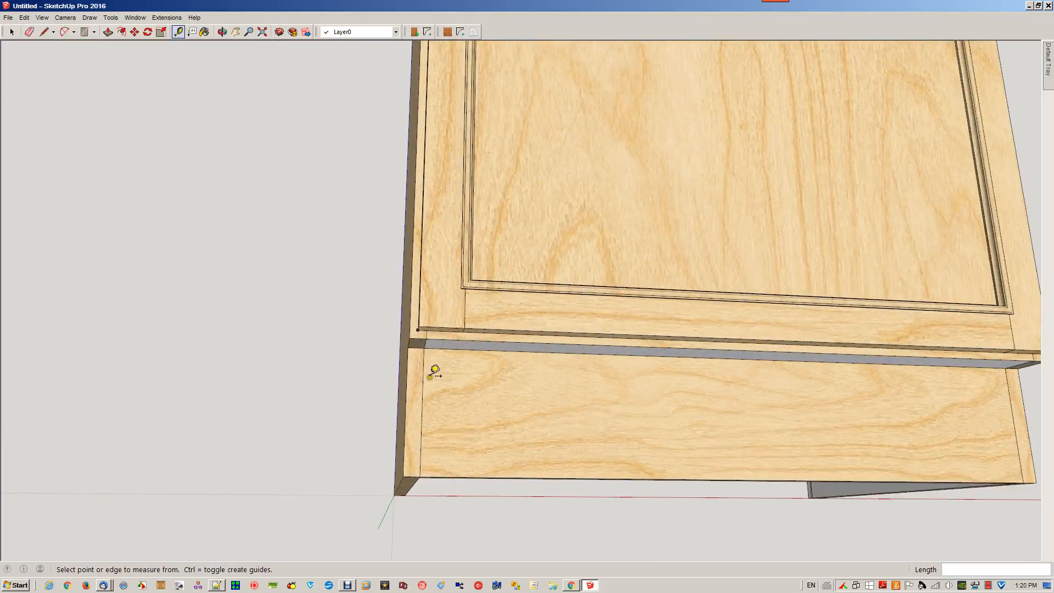
click(415, 290)
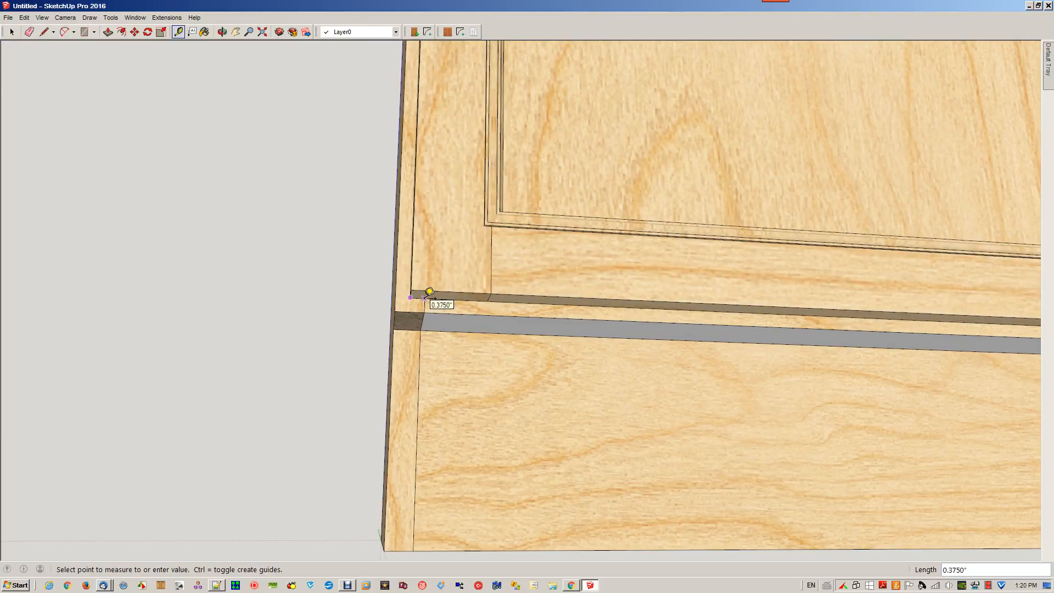
key(space)
Measure the door's overlap on the side panel at the upper-right corner, plus the distance from the door's corner to the cabinet's top edge
scroll(417, 325, down, 3)
scroll(618, 370, down, 3)
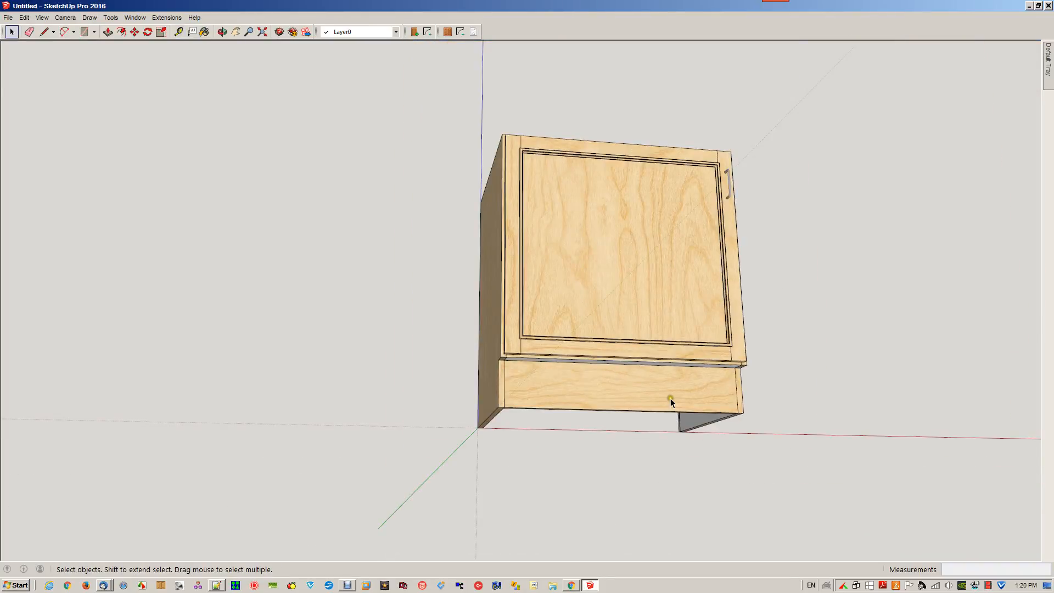
middle_drag(671, 400, 647, 264)
scroll(617, 308, up, 8)
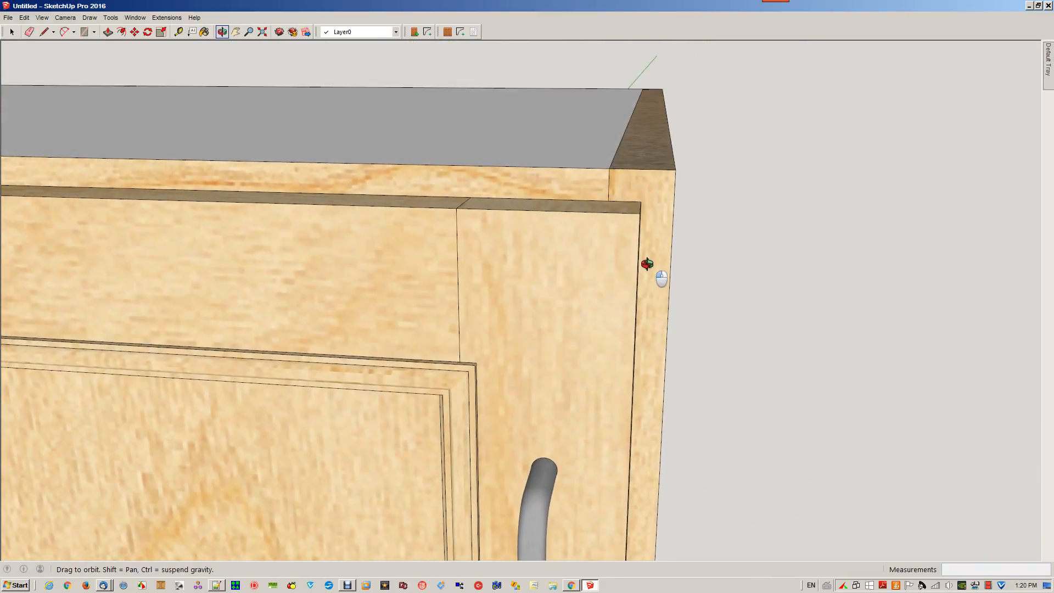
key(t)
click(609, 198)
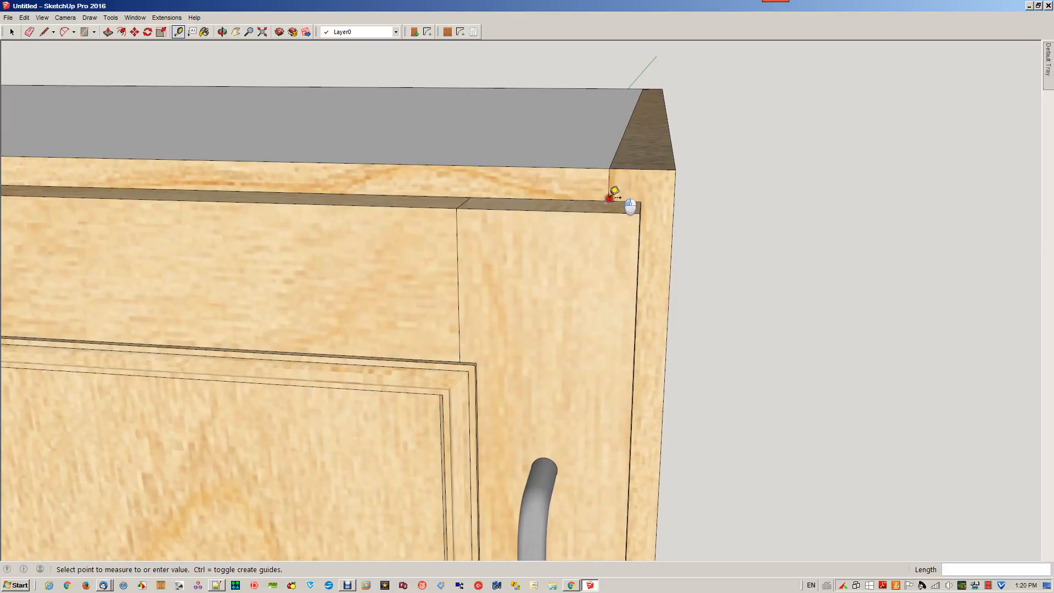
click(641, 201)
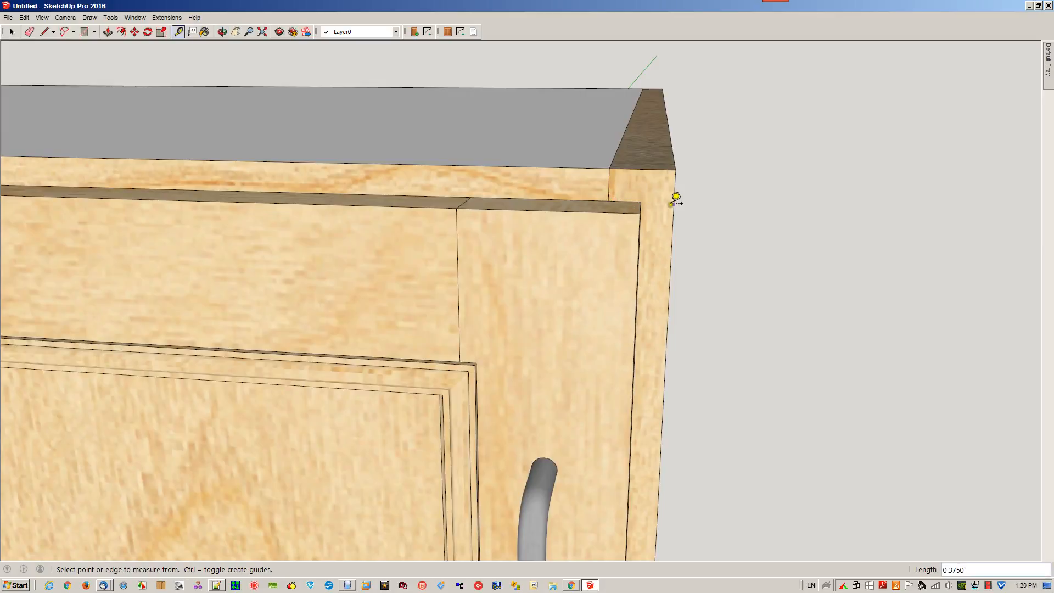
click(640, 202)
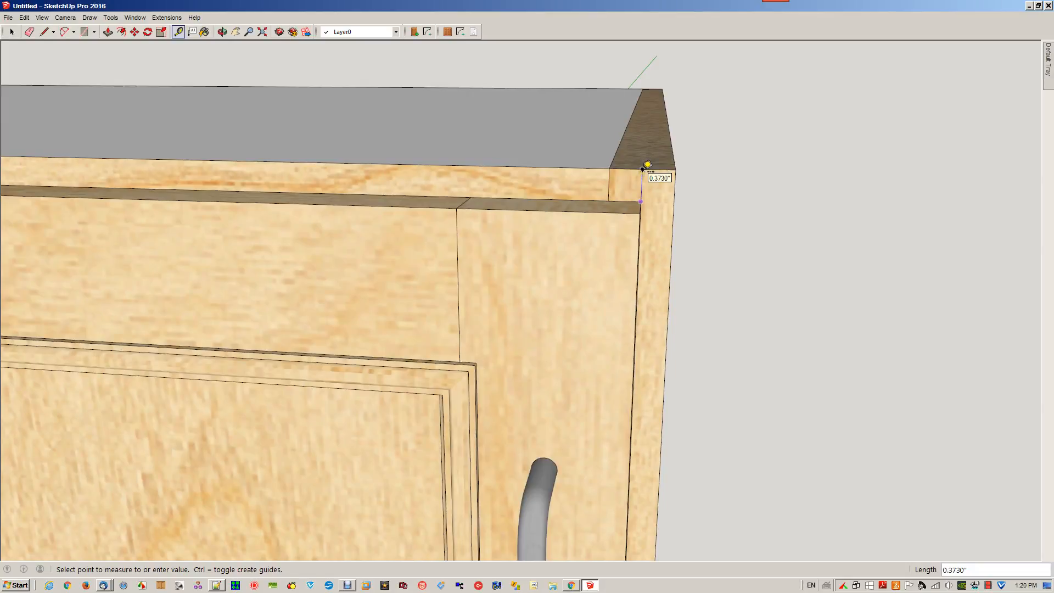
key(Escape)
Delete the inset door from the cabinet front
scroll(648, 165, down, 10)
scroll(534, 333, down, 2)
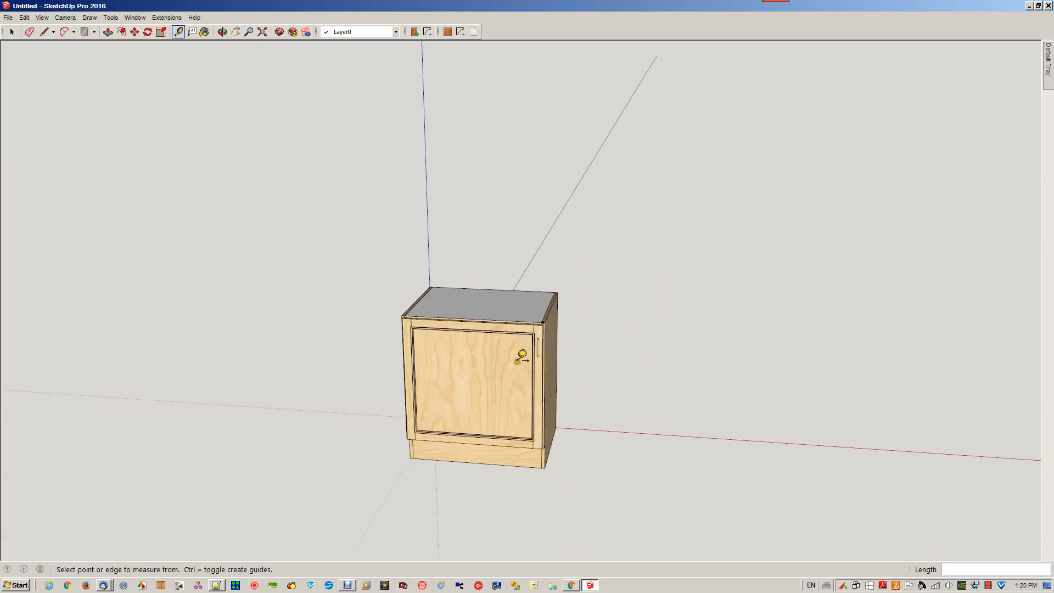
key(o)
drag(477, 376, 642, 388)
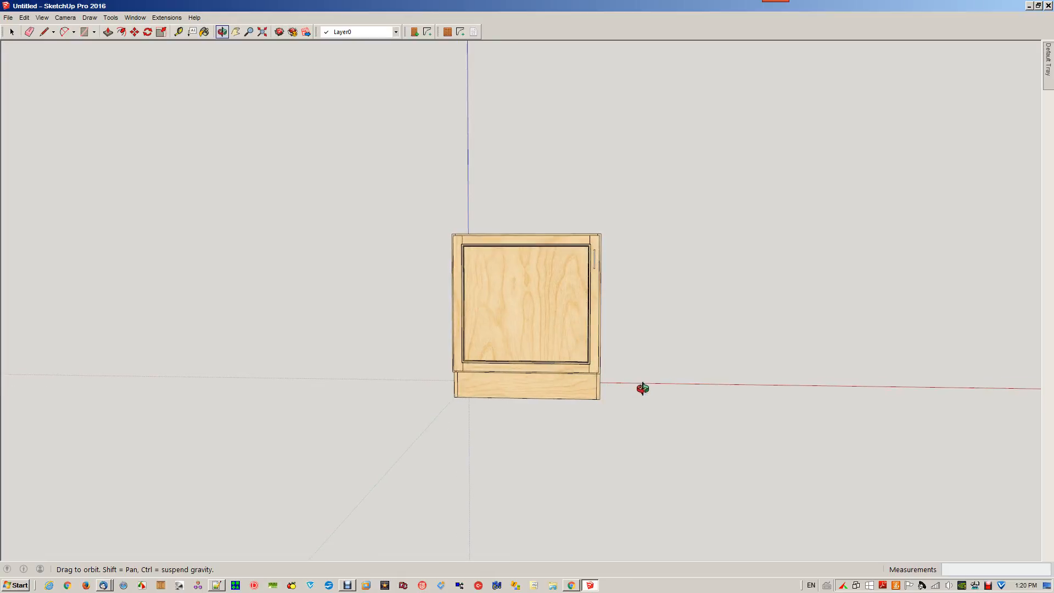
drag(601, 333, 623, 377)
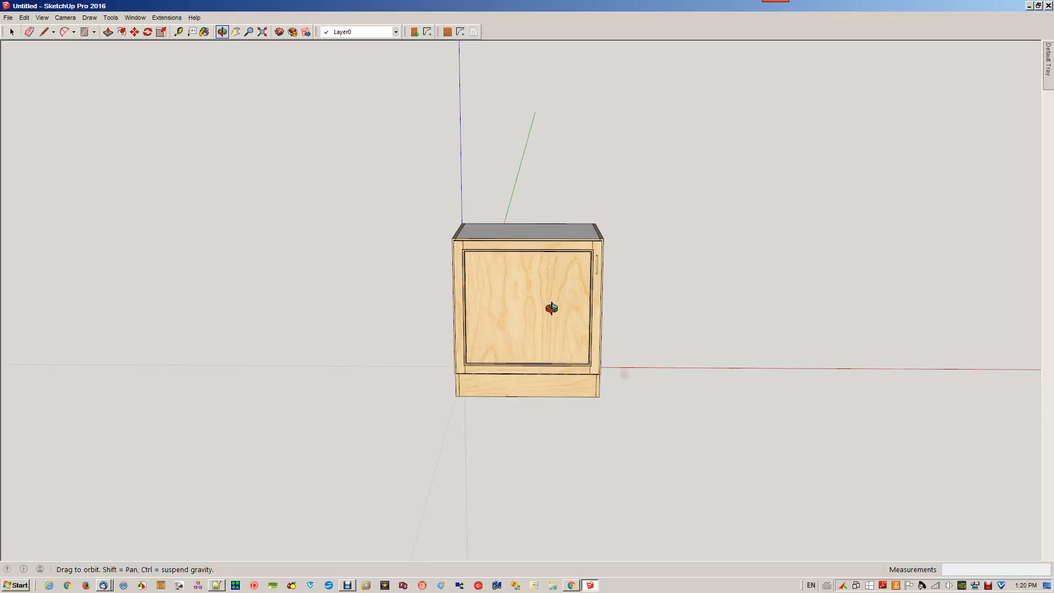
key(space)
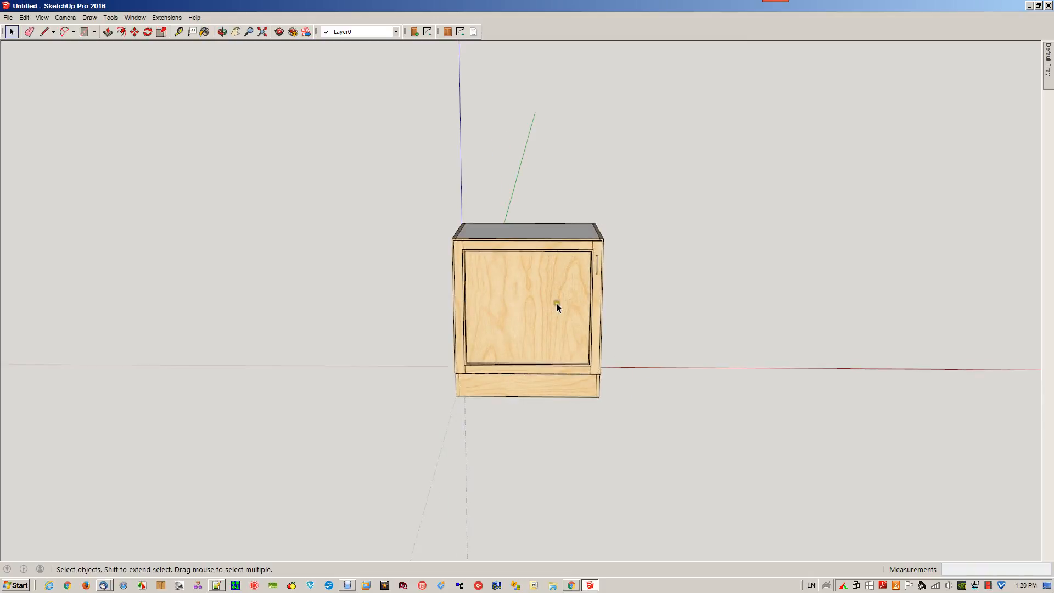
click(506, 323)
key(Delete)
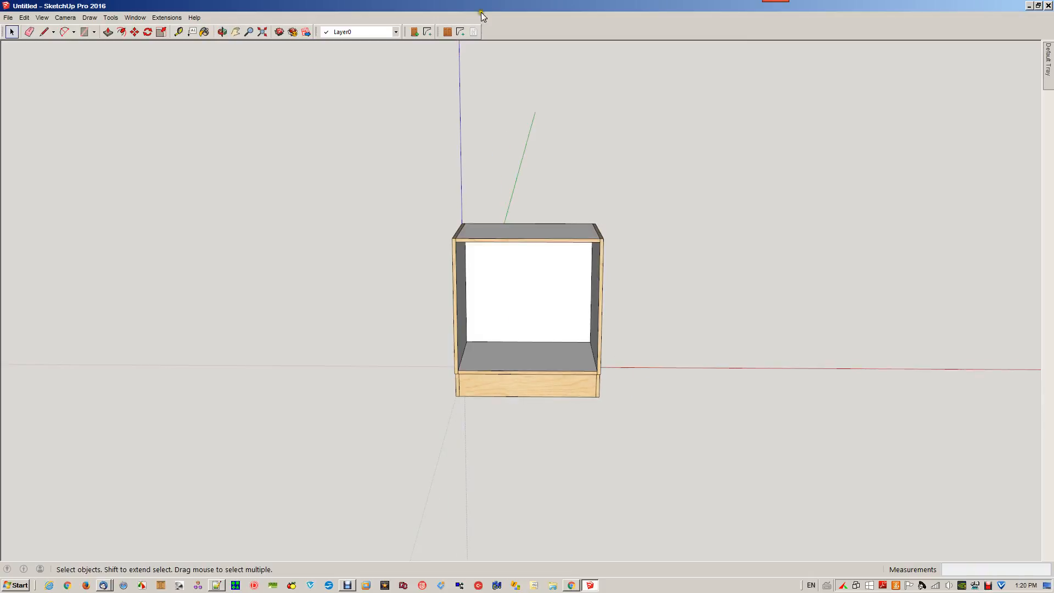
Create an inset door with an edited door gap, spanning from the cabinet front's lower-left outer corner to its upper-right outer corner
click(415, 31)
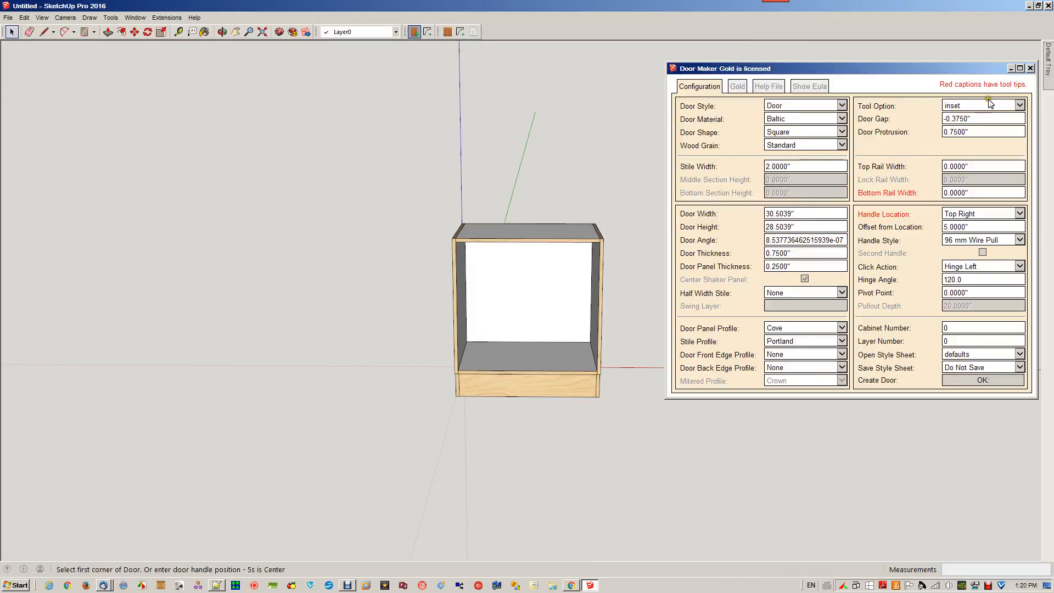
click(944, 117)
click(997, 385)
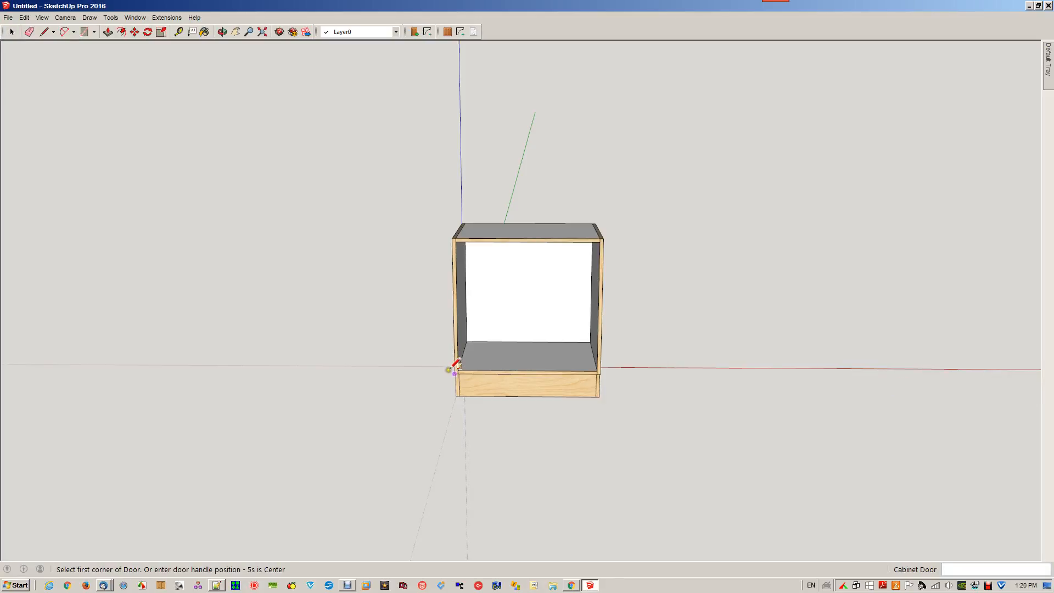
scroll(454, 365, up, 3)
click(458, 374)
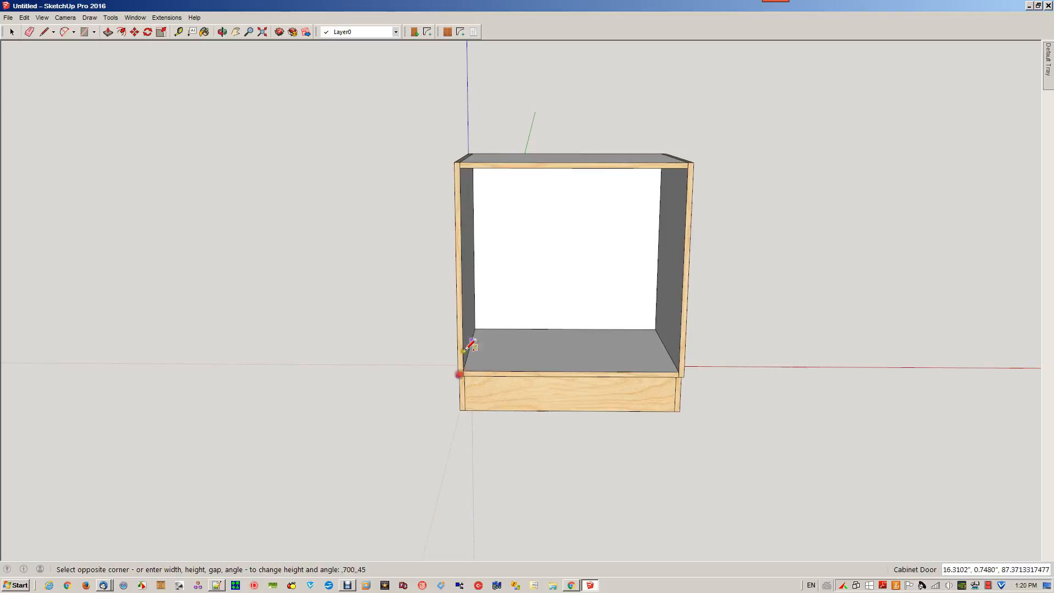
click(693, 163)
Examine the new door's fit against the cabinet's edges from the front, below and the left side
middle_drag(580, 273, 537, 282)
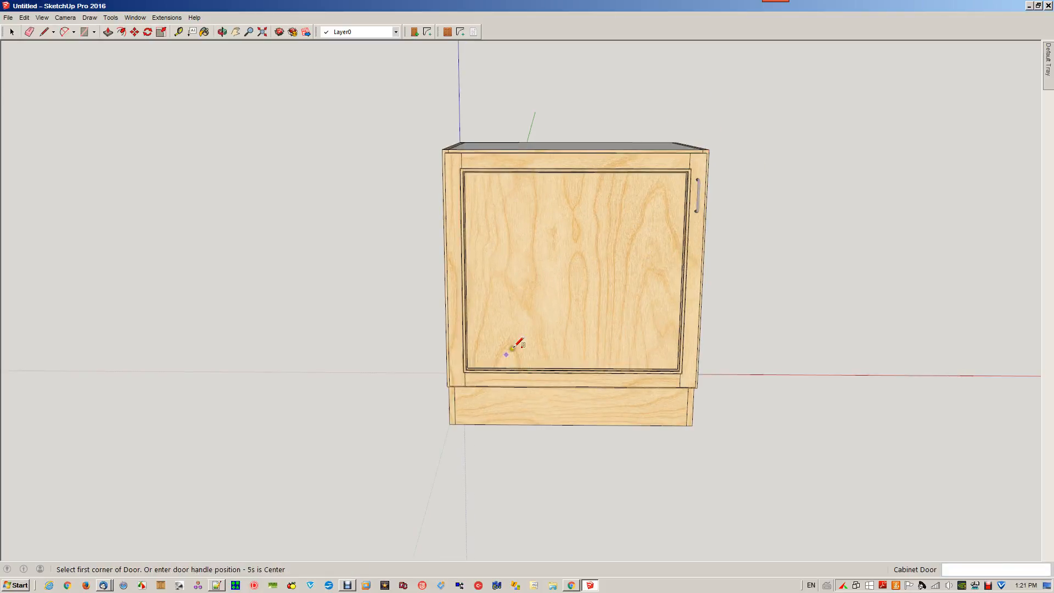
middle_drag(506, 348, 539, 273)
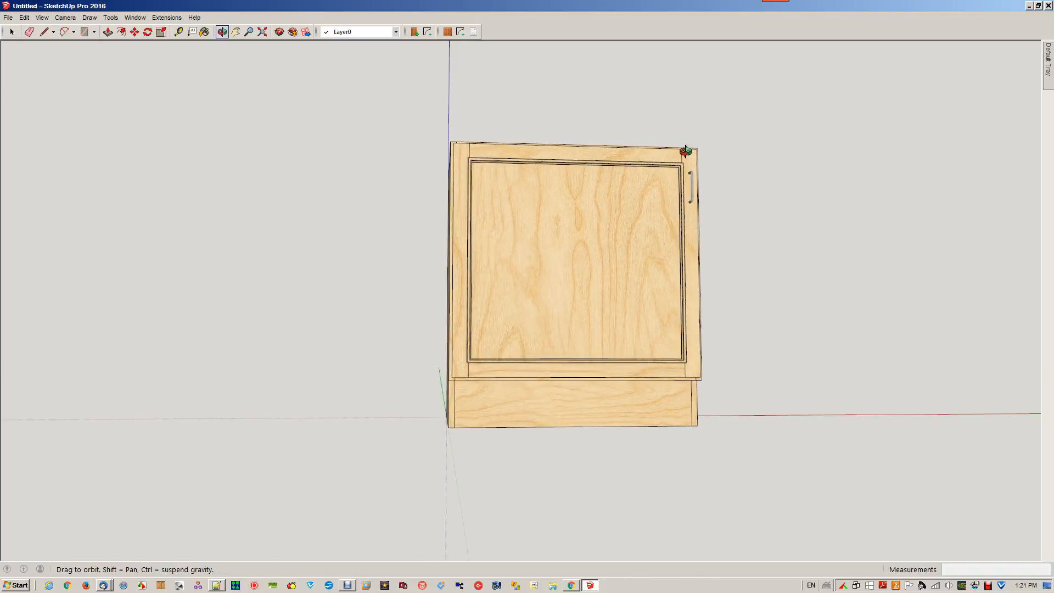
middle_drag(682, 158, 577, 253)
drag(577, 253, 701, 249)
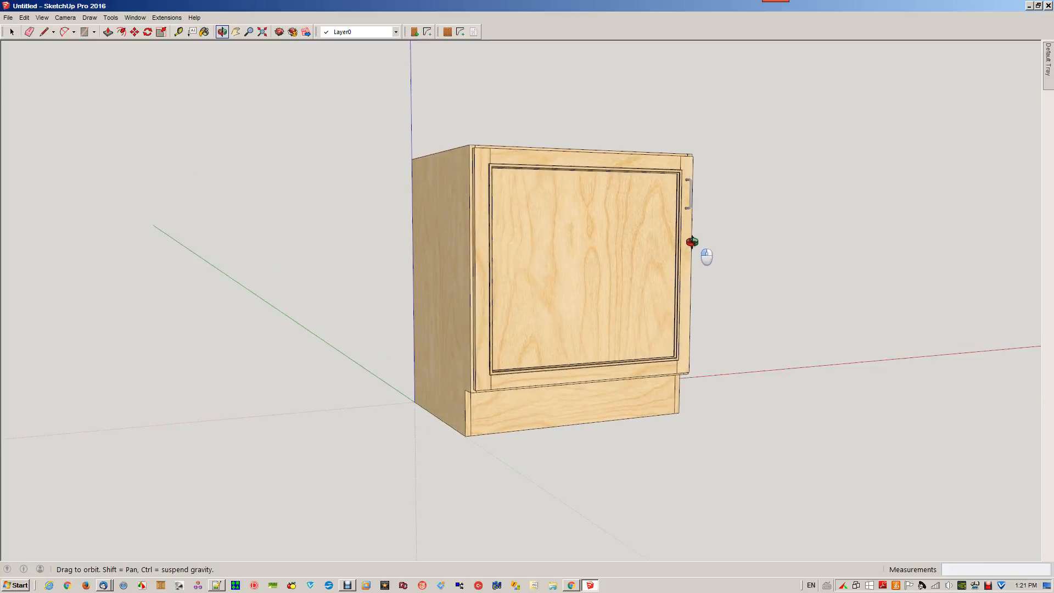